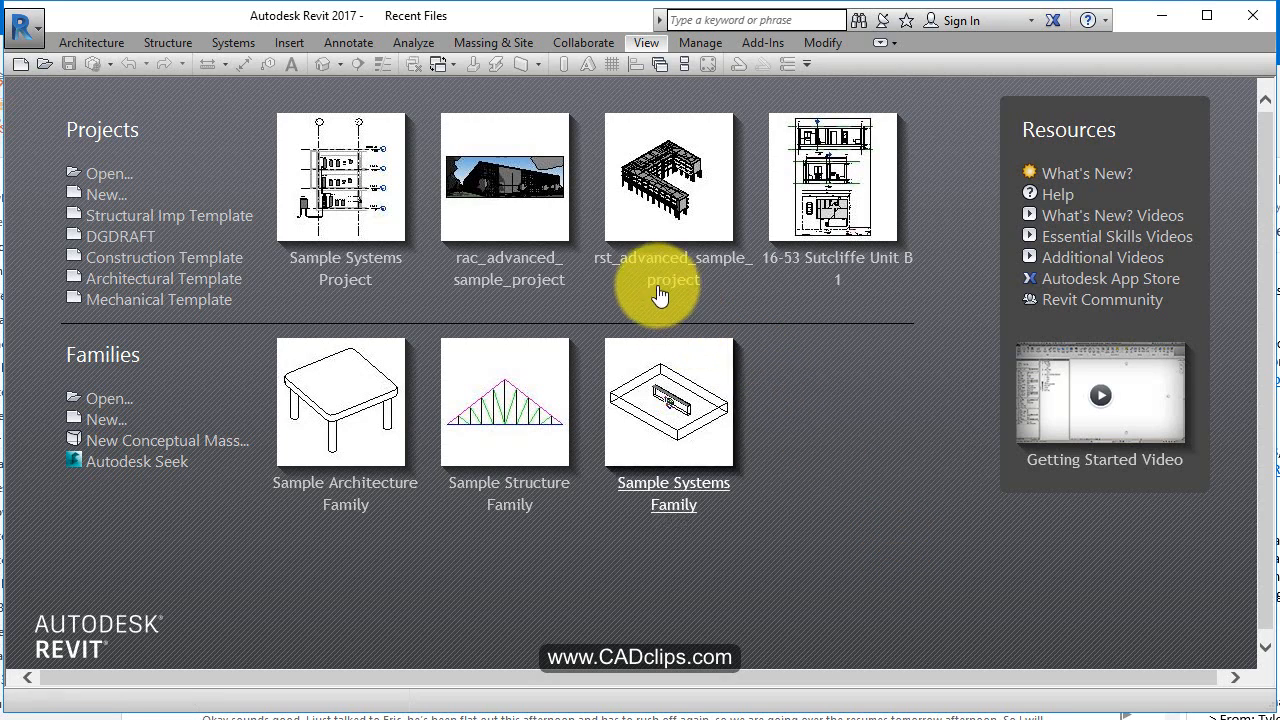
Open rac_advanced_sample_project and display the 02 - Floor plan around the Lounge area
left_click(545, 215)
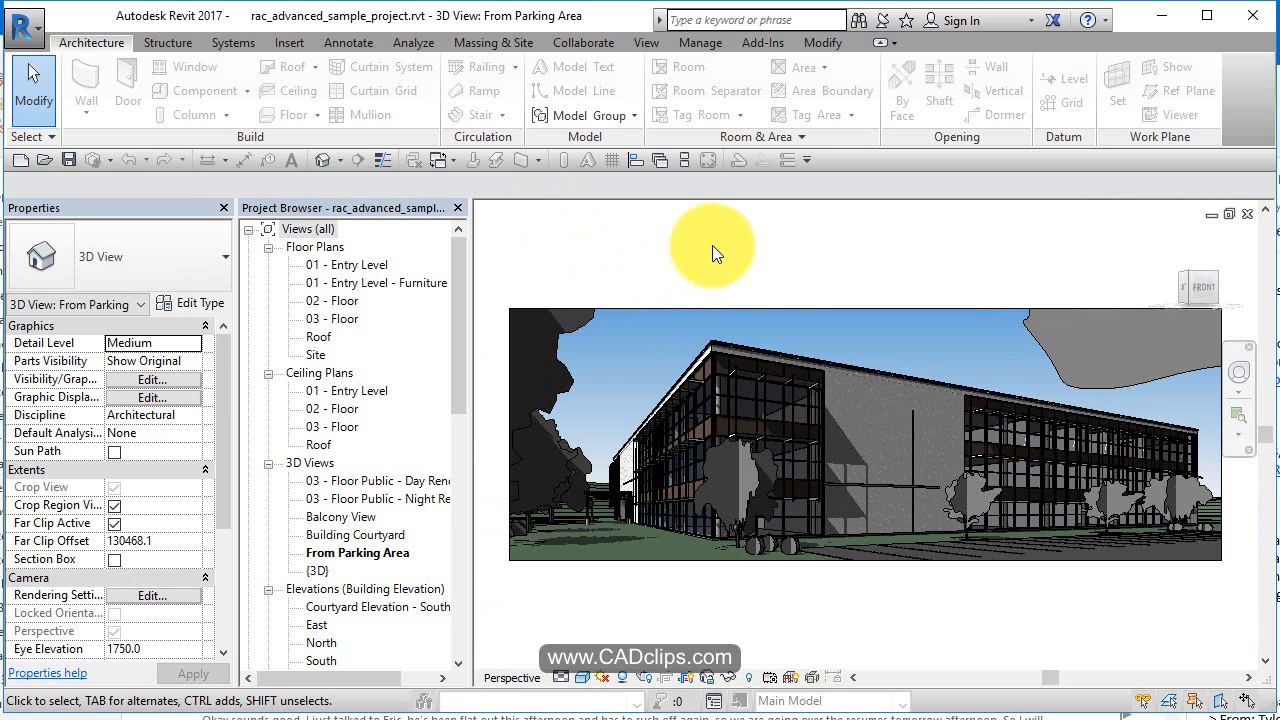
left_click(341, 302)
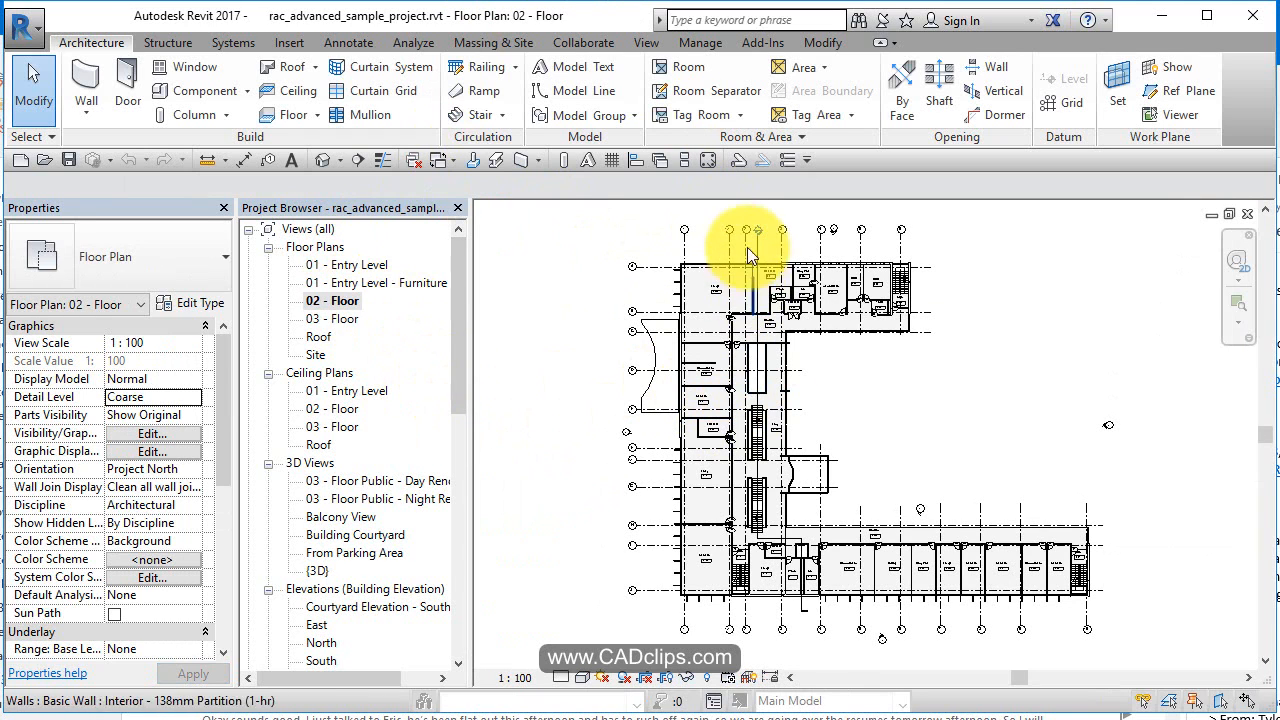
scroll(748, 287, "up", 3)
scroll(747, 285, "up", 2)
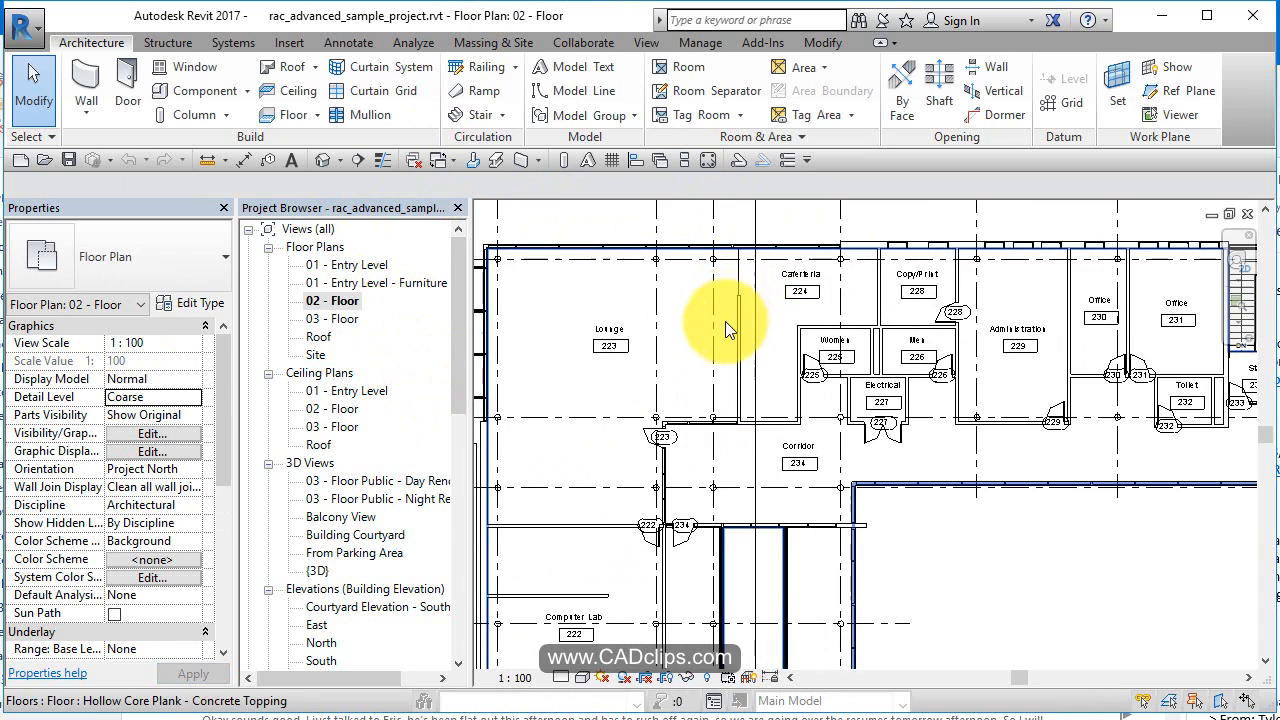
Examine the dimension properties of the floor slab under the Lounge and clear the selection
left_click(597, 275)
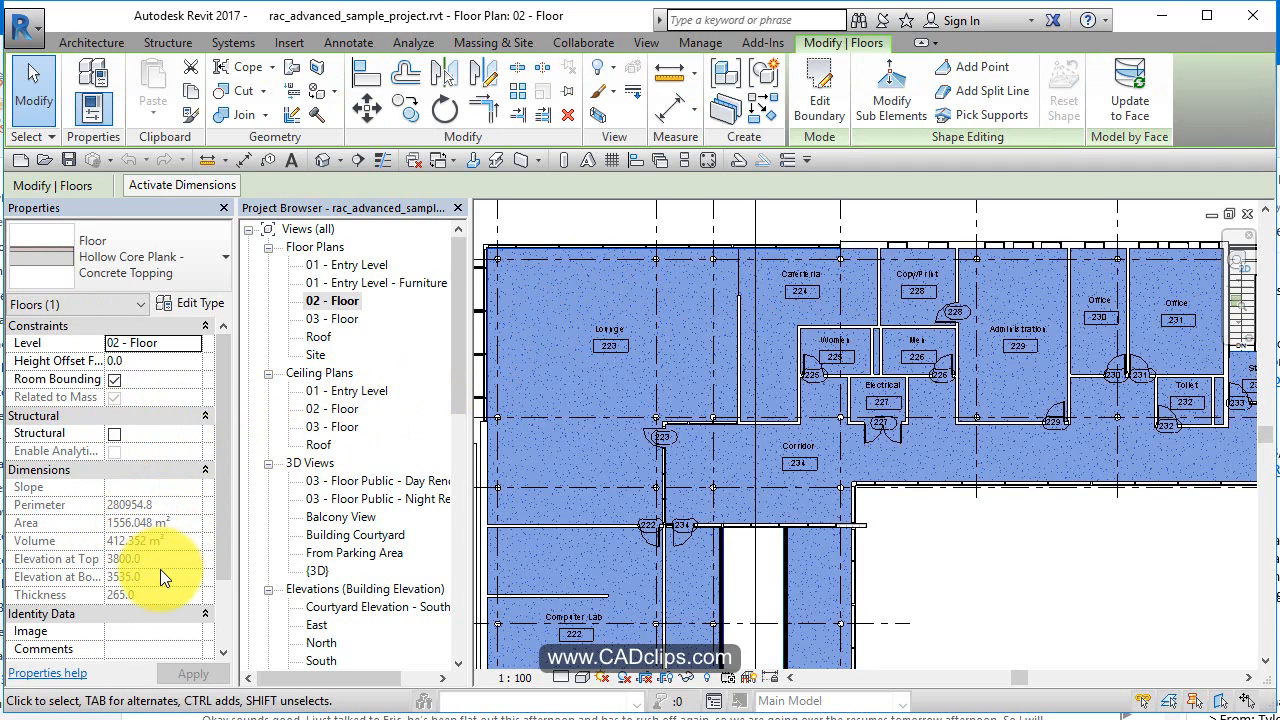
left_click(1014, 546)
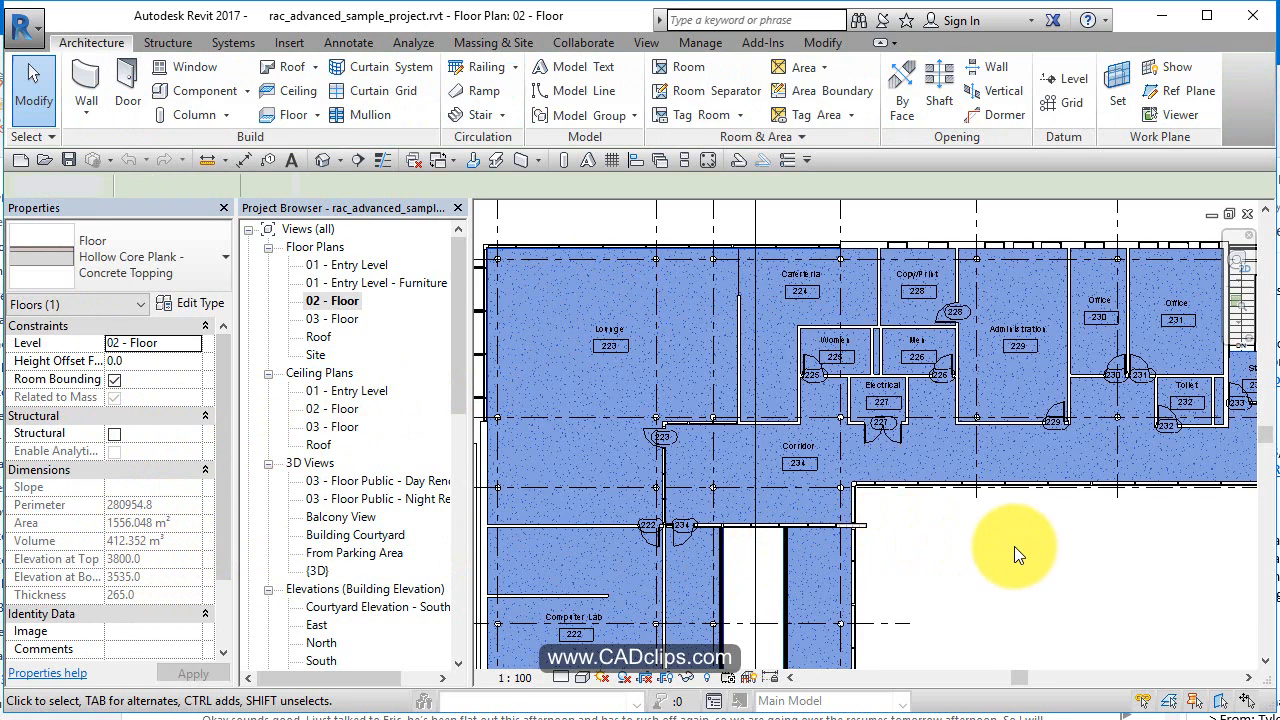
middle_click_drag(1014, 546, 1063, 583)
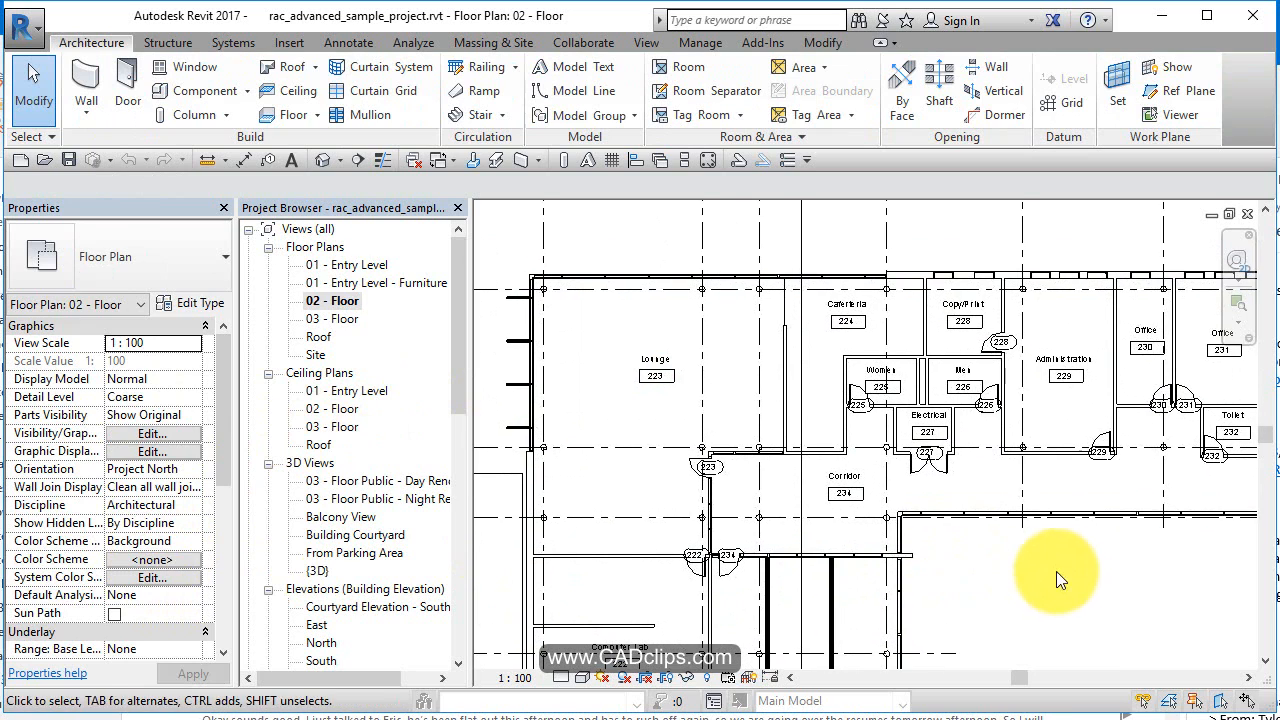
Place an aligned dimension string across the three grid lines above Lounge 223 and finish the command
left_click(242, 159)
left_click(545, 242)
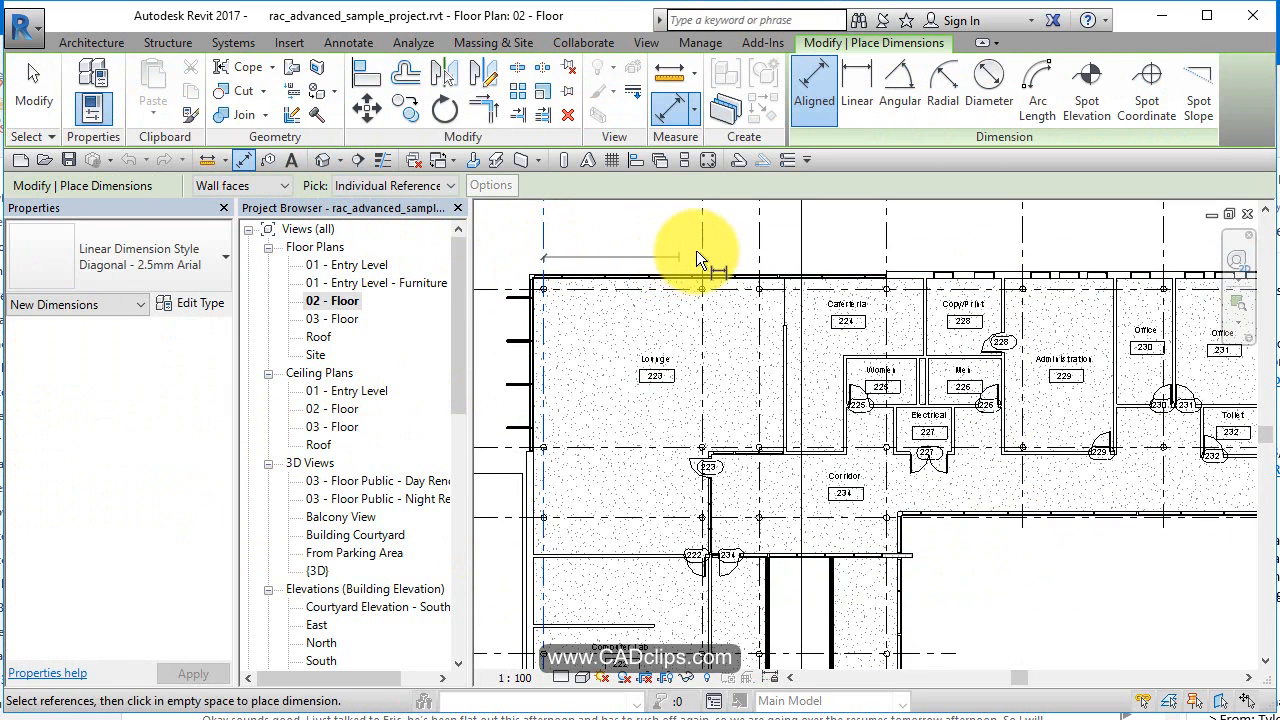
left_click(702, 243)
left_click(755, 245)
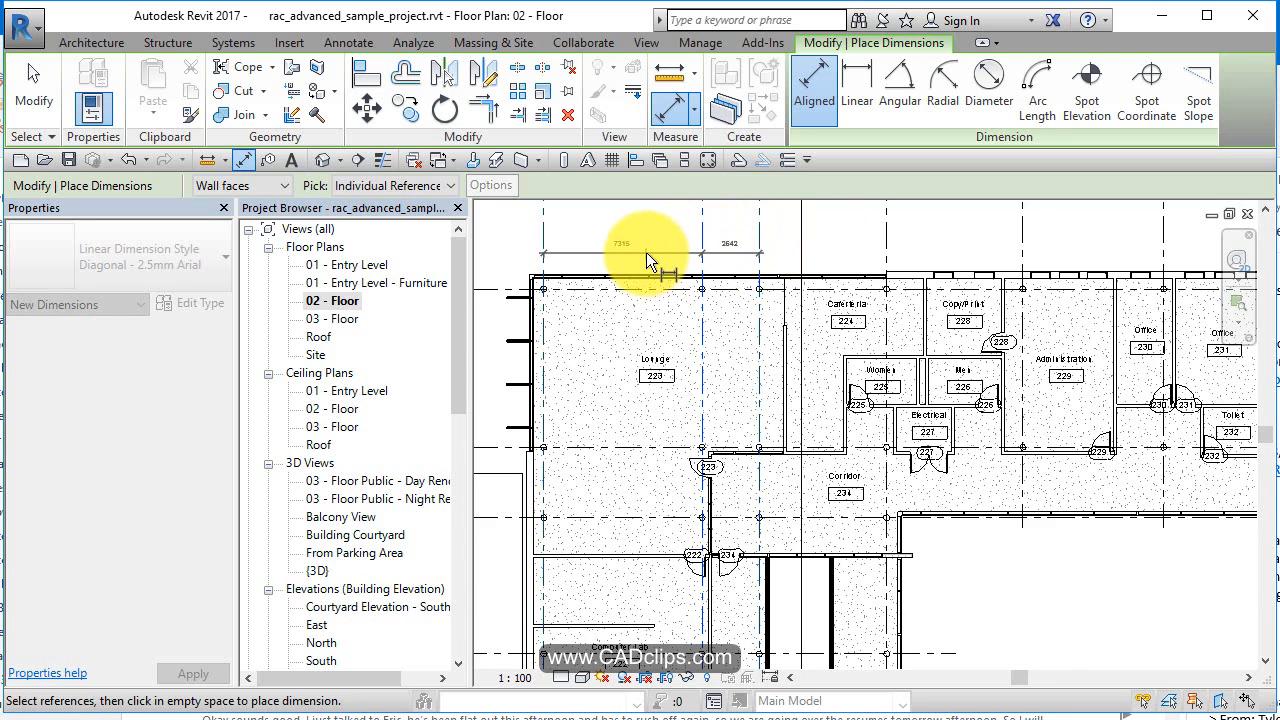
scroll(646, 252, "up", 3)
middle_click_drag(646, 252, 780, 280)
left_click(778, 271)
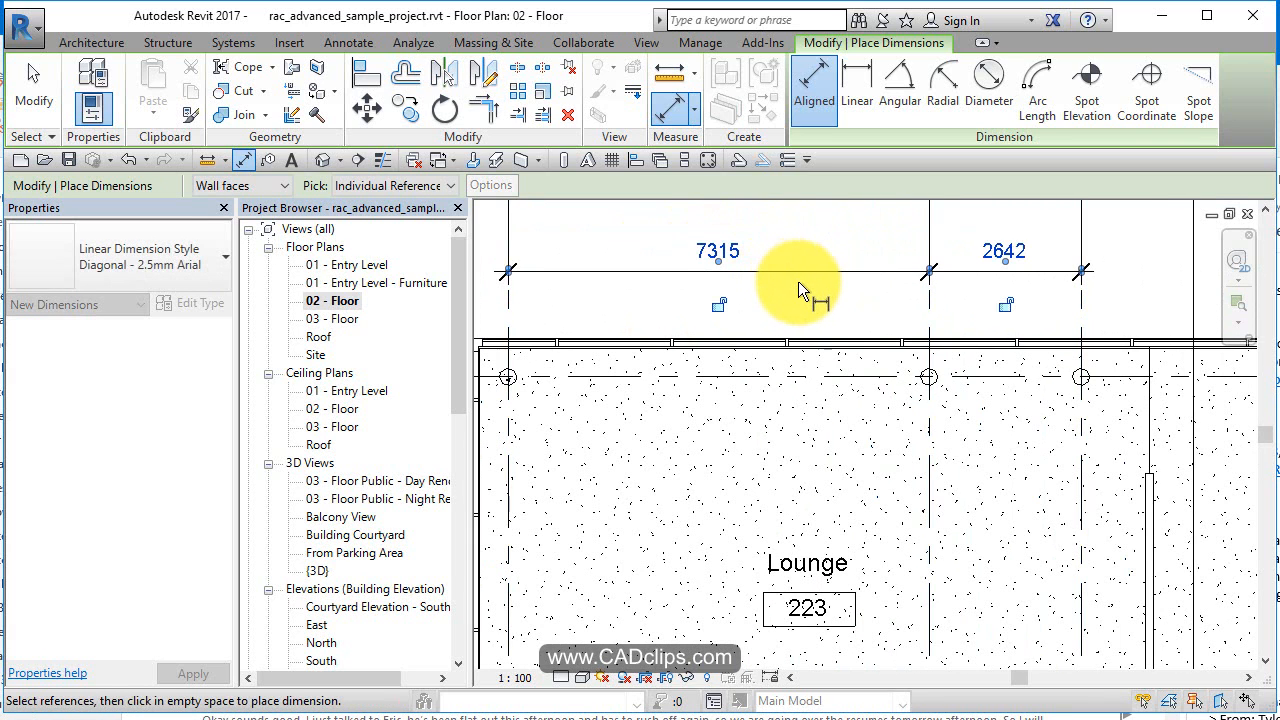
left_click(31, 88)
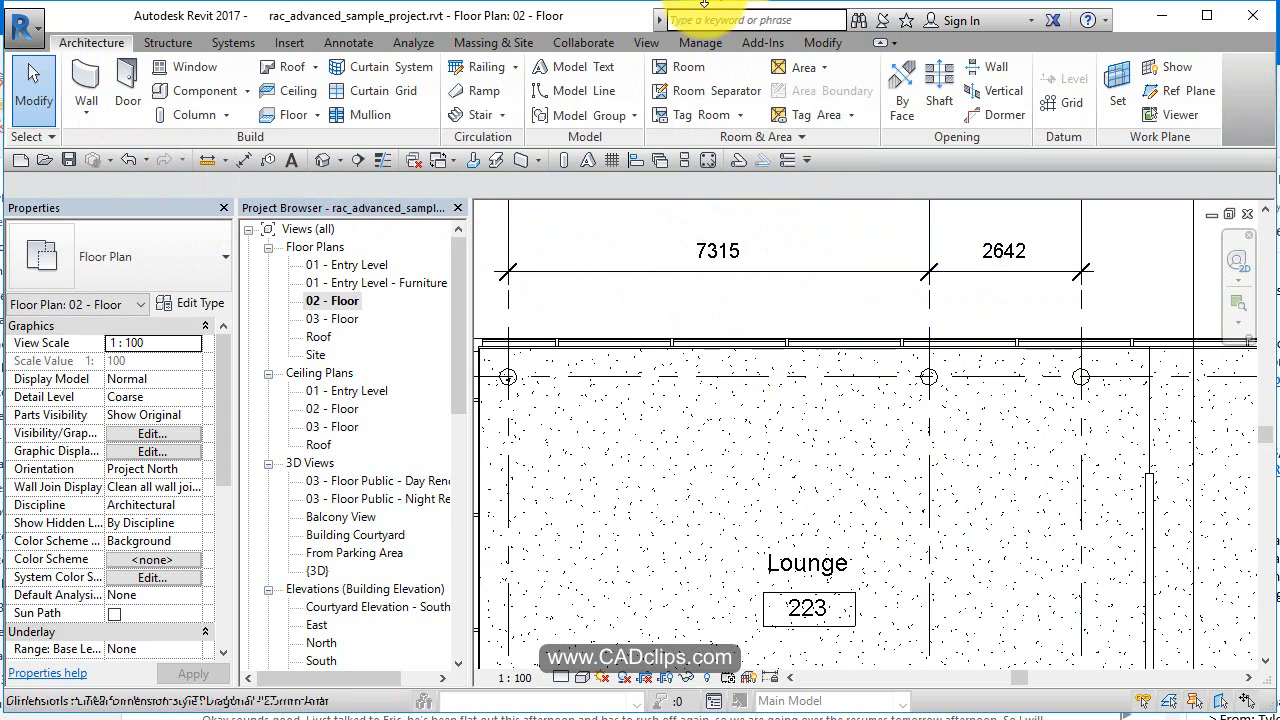
Open the project units and examine the unit choices for the Angle format, leaving it as is
middle_click_drag(746, 362, 814, 398)
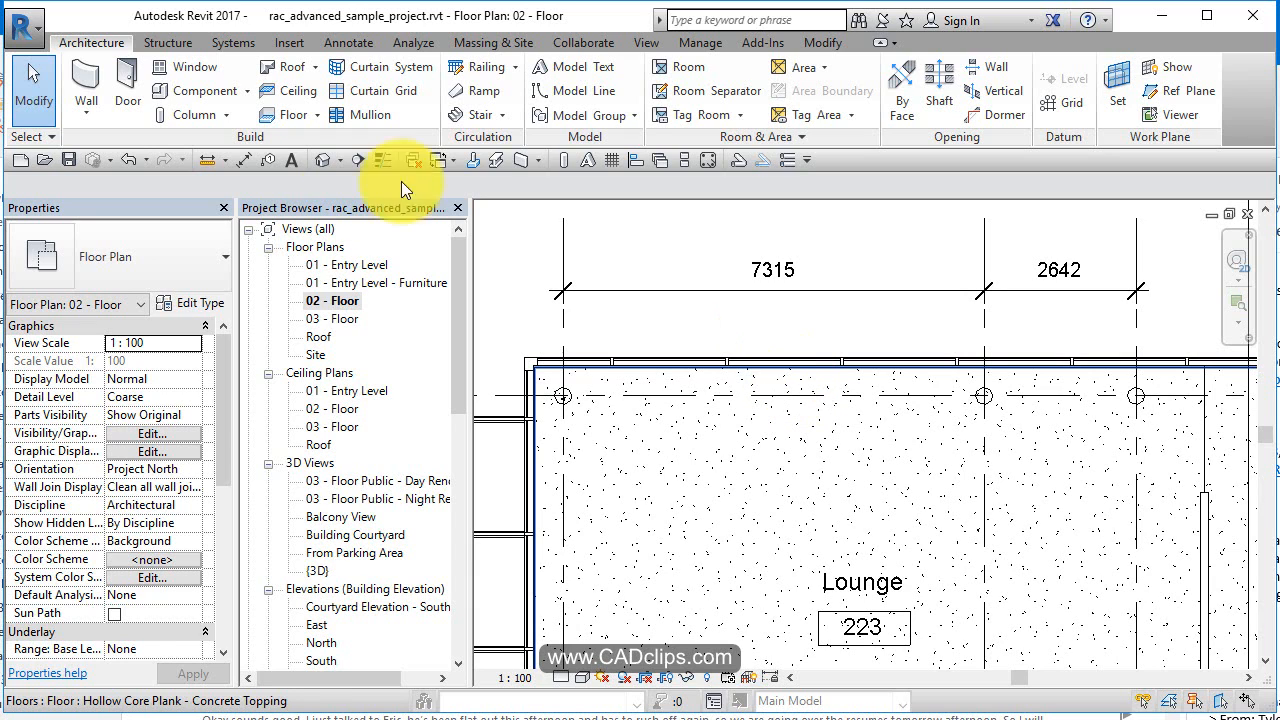
left_click(689, 42)
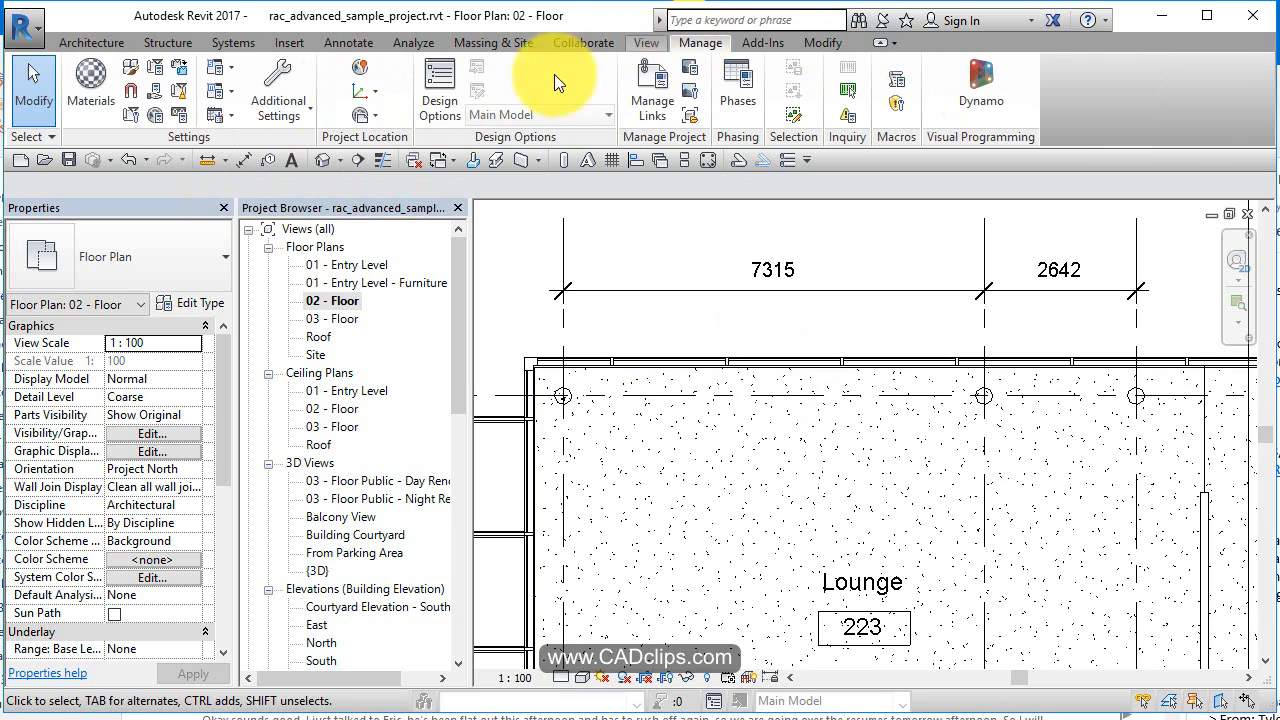
left_click(181, 108)
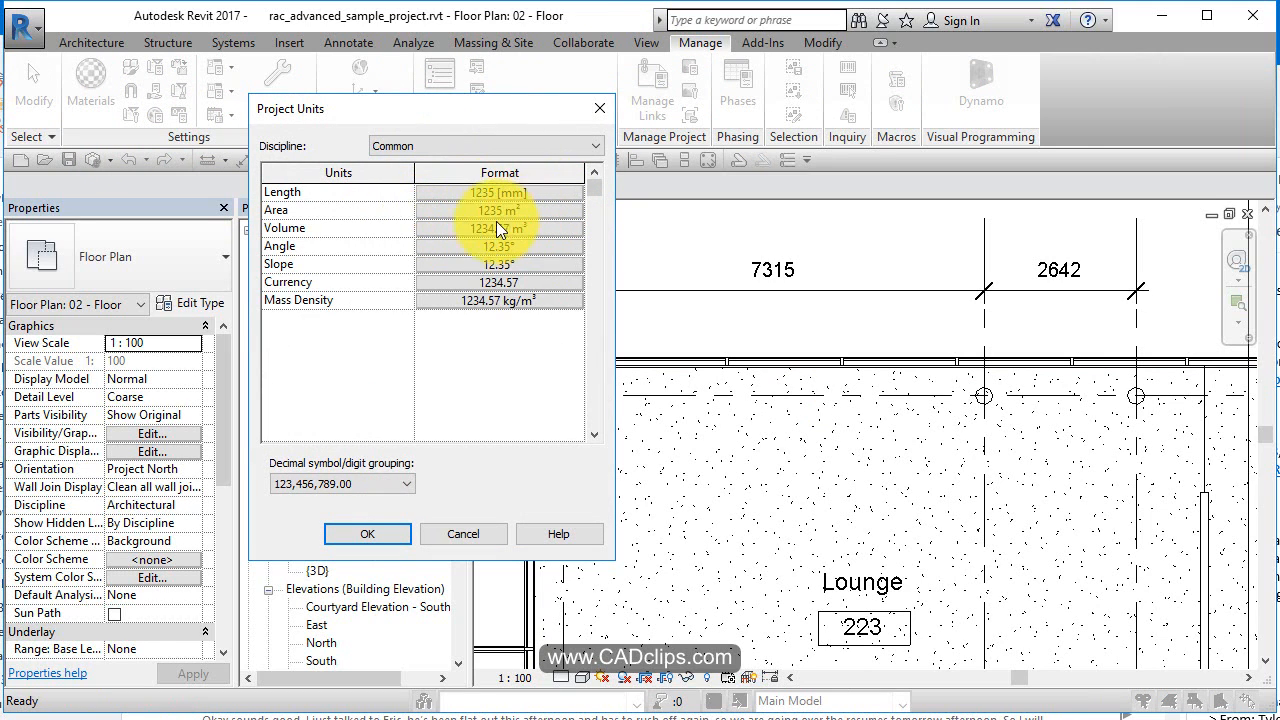
left_click(541, 248)
left_click(541, 245)
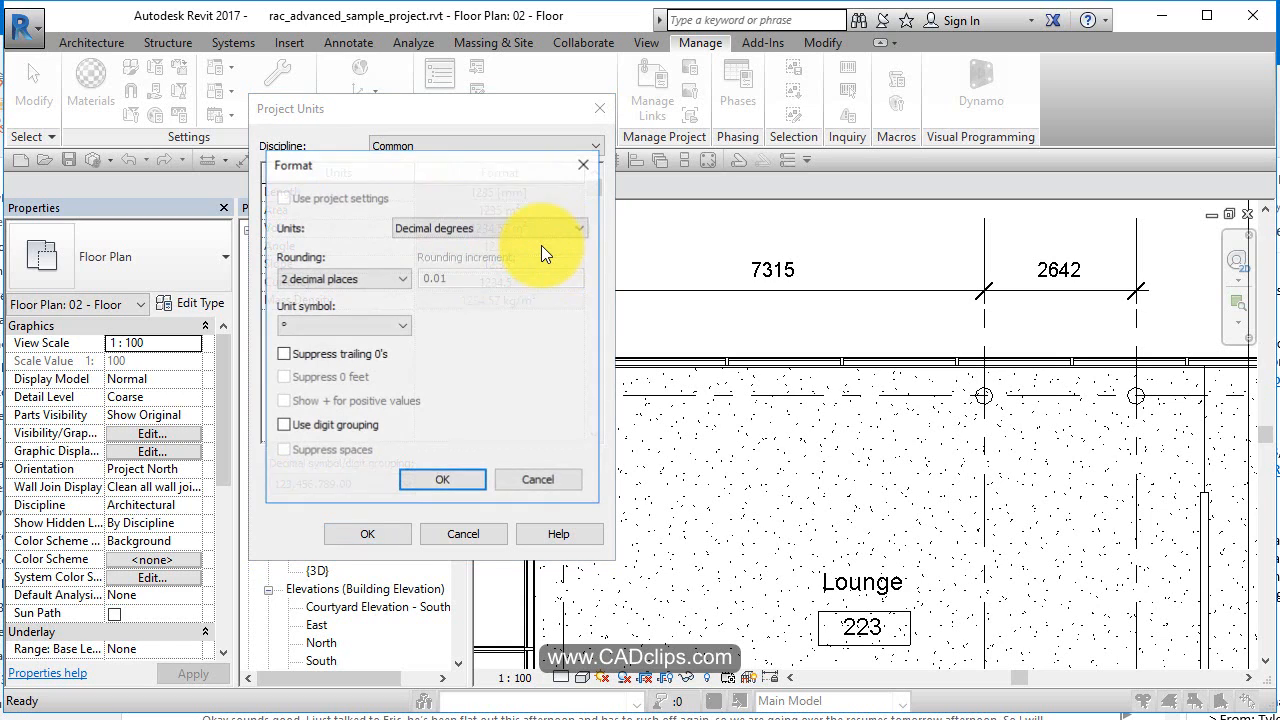
left_click(544, 228)
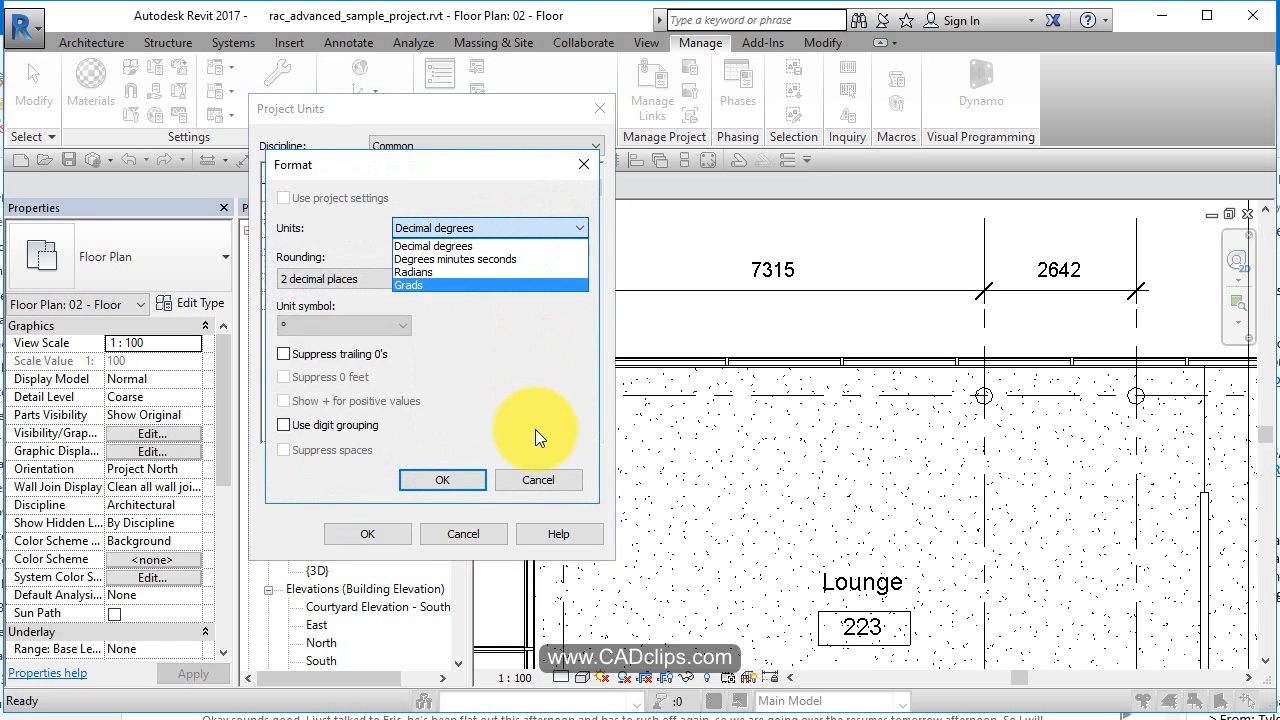
left_click(545, 458)
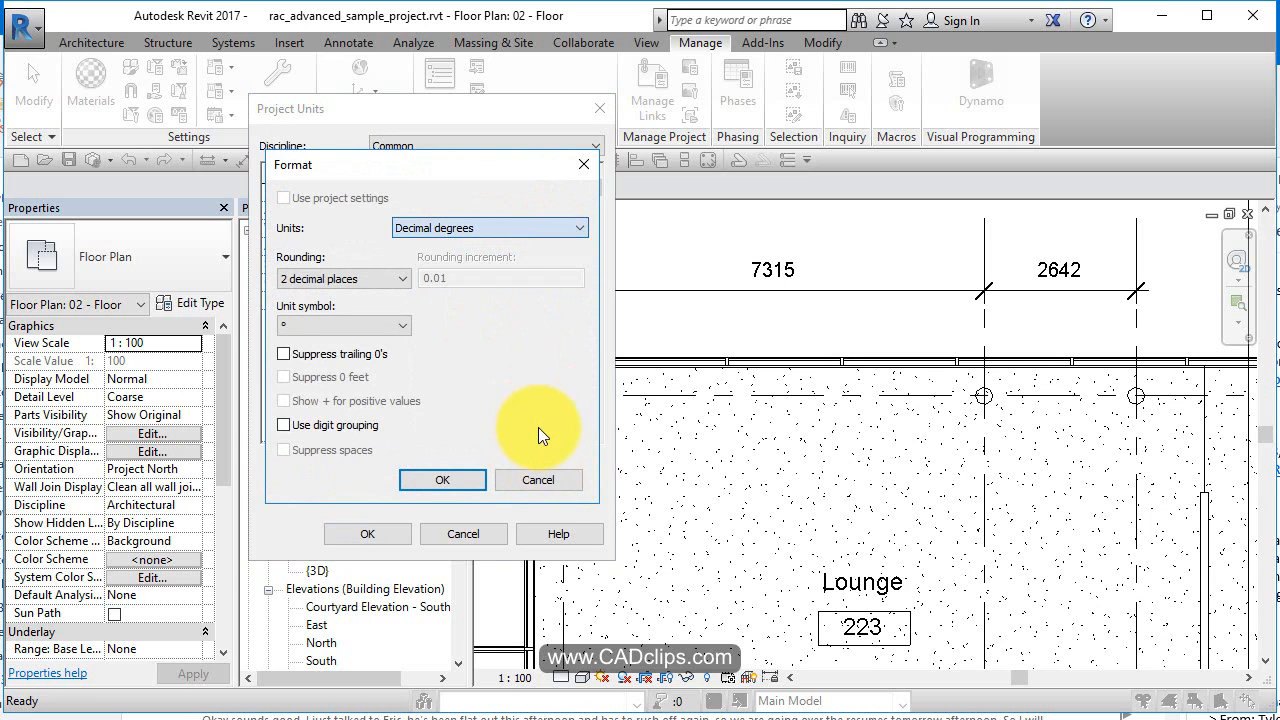
left_click(549, 478)
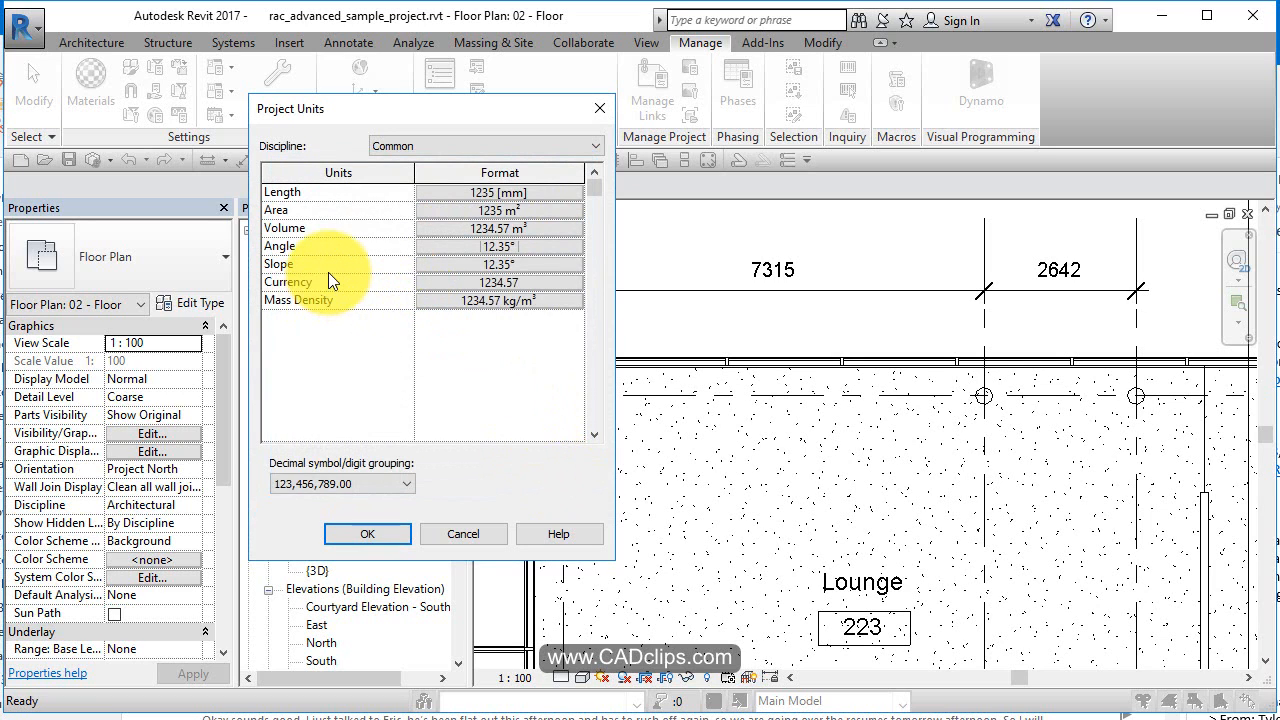
Set the project's Slope format to Rise / 12"
left_click(523, 262)
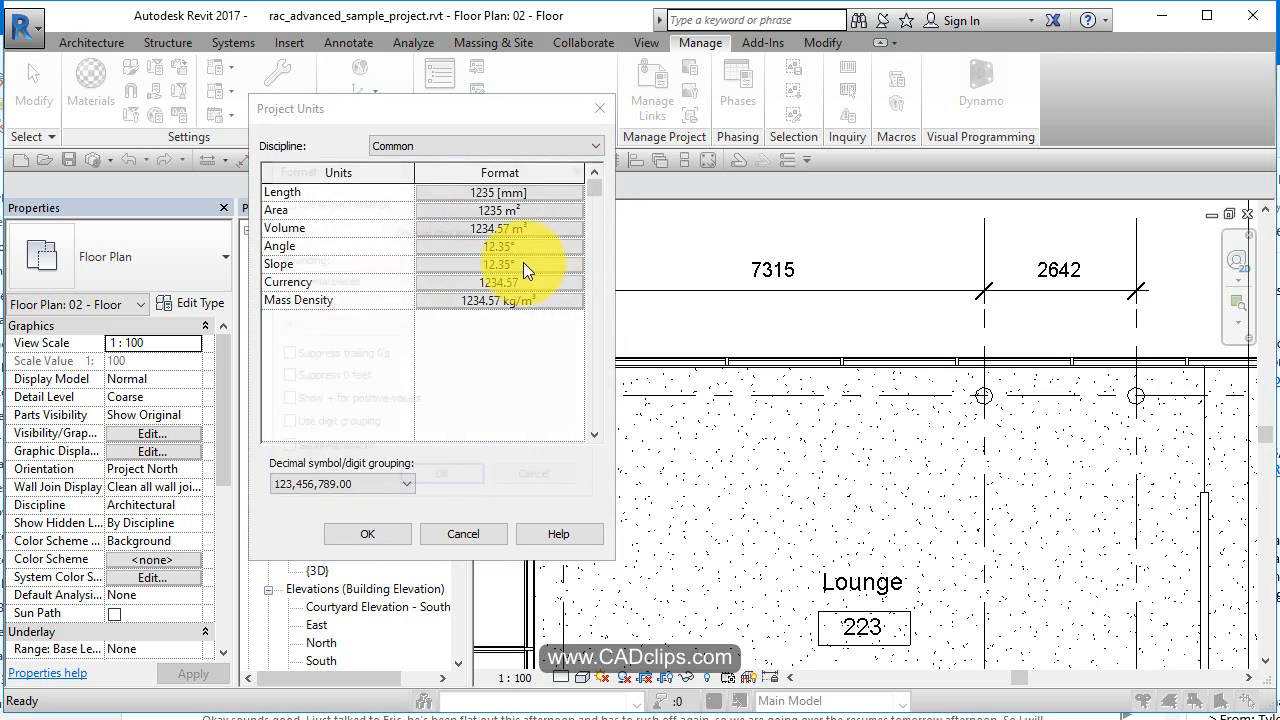
left_click(524, 229)
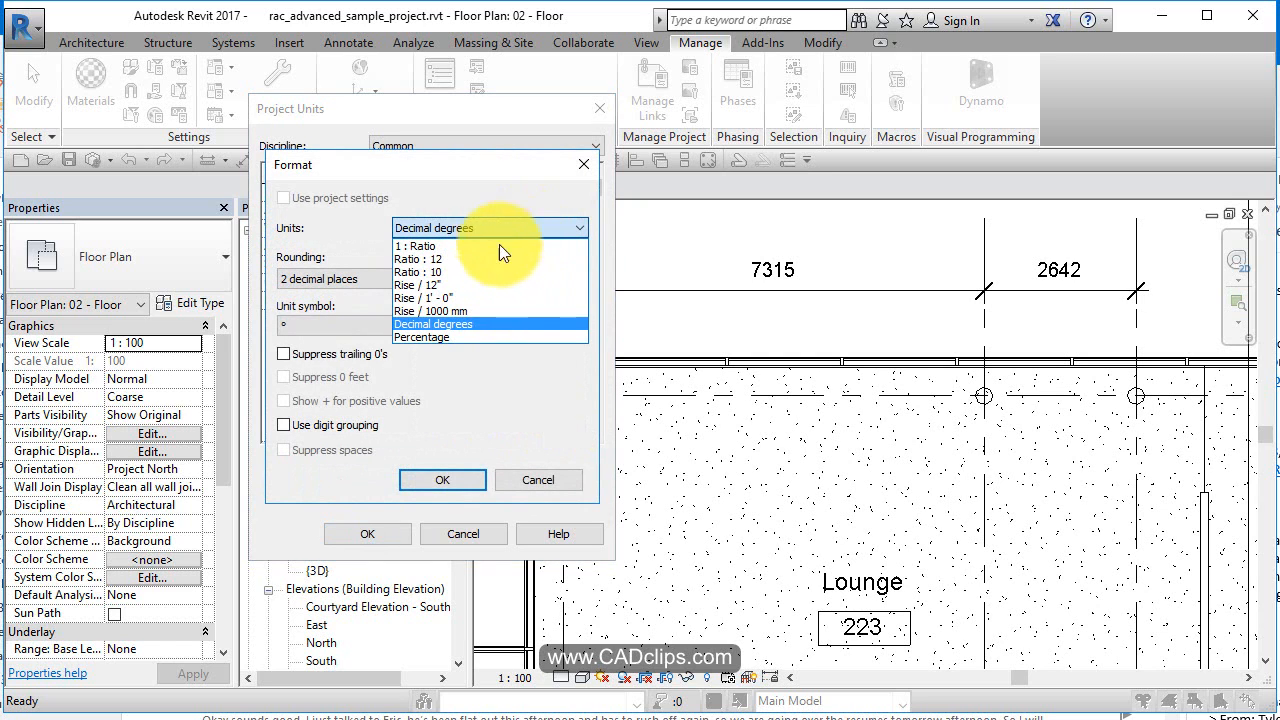
left_click(444, 282)
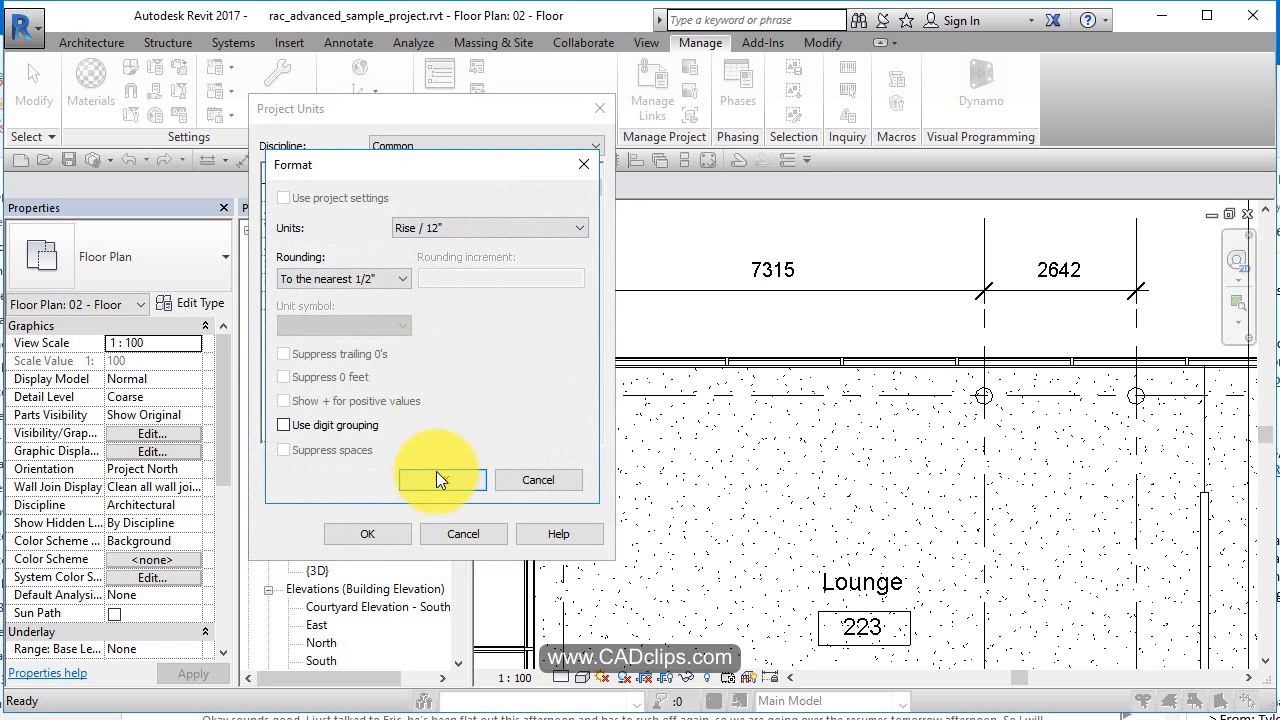
left_click(440, 477)
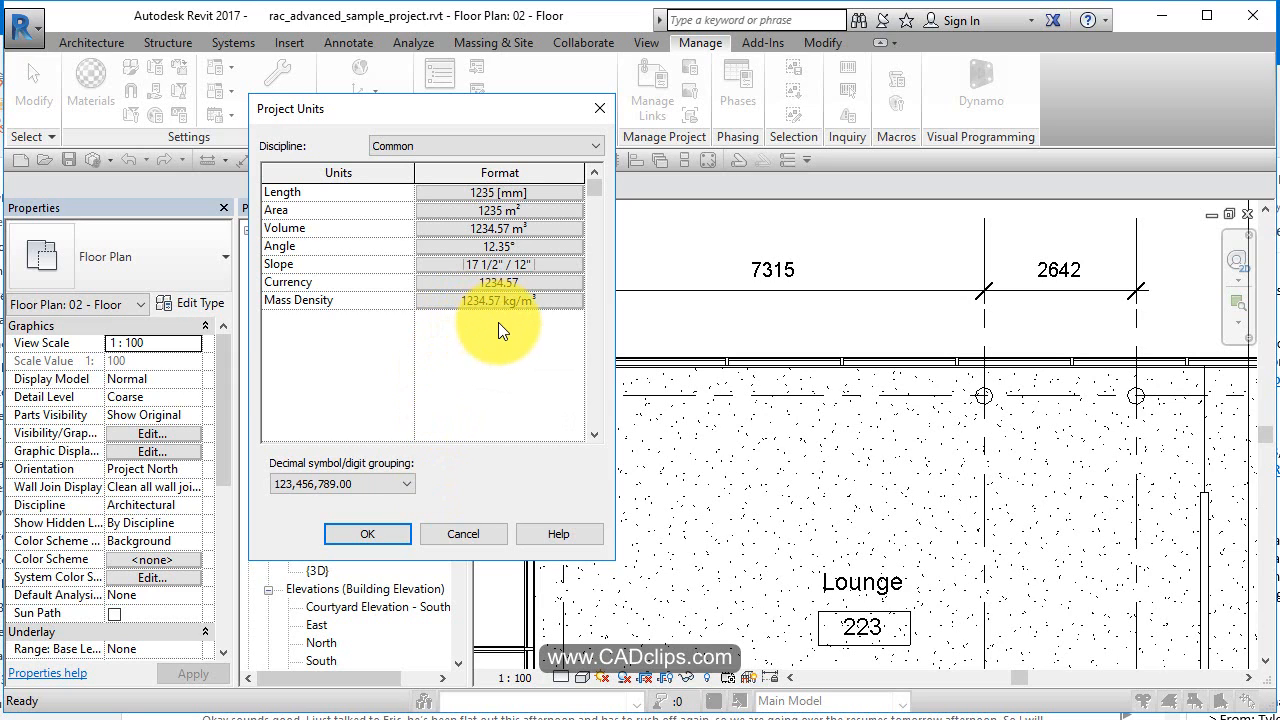
Set the project's Length format to Meters with 2 decimal places and the m unit symbol, and apply the project units
left_click(507, 189)
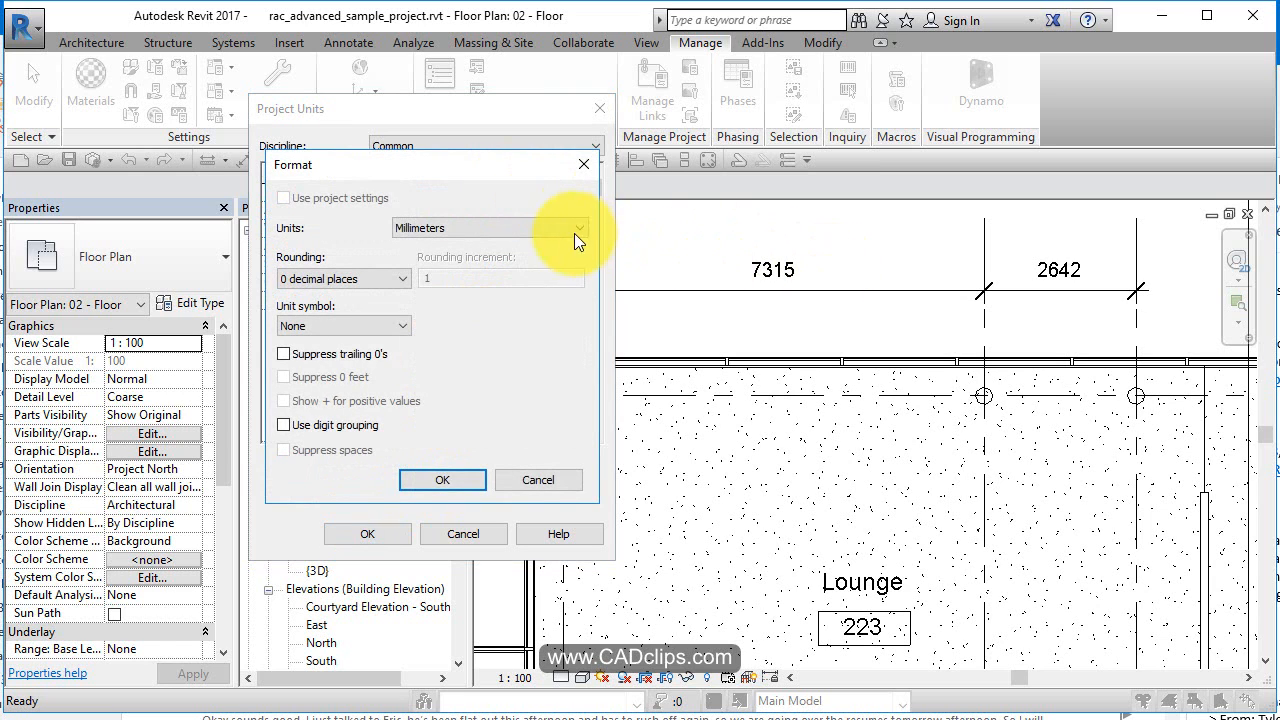
left_click(544, 231)
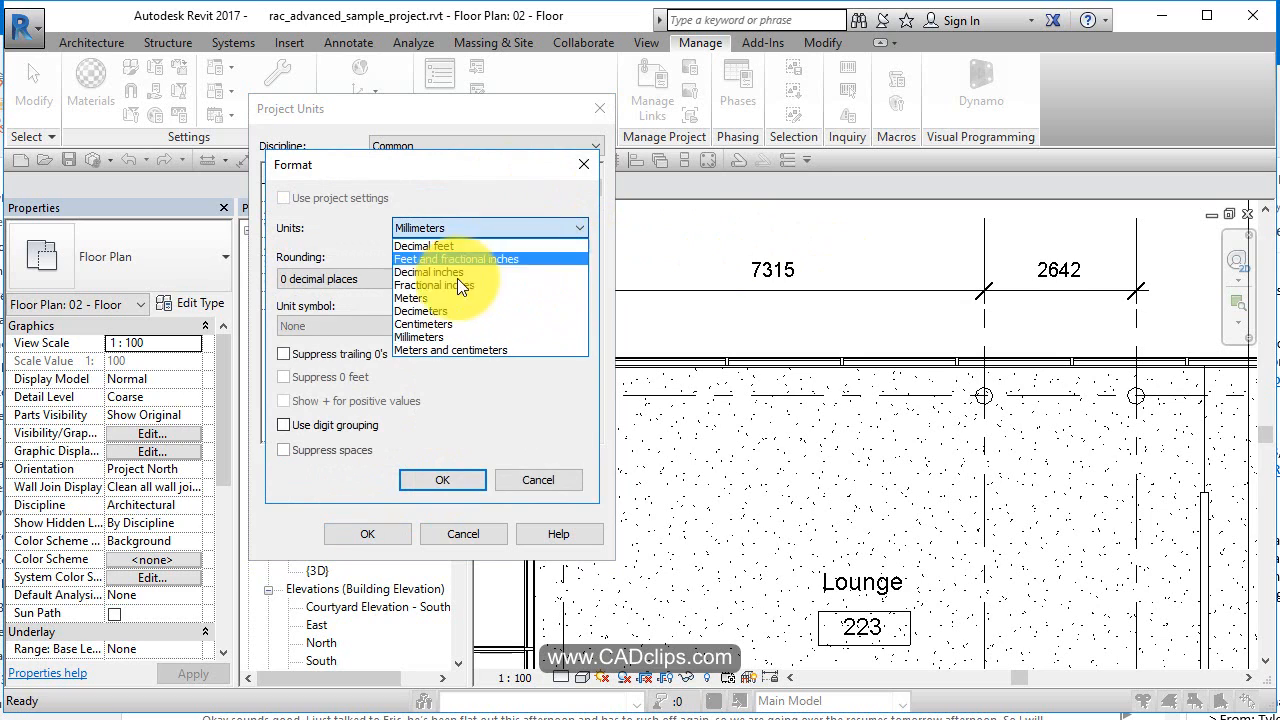
left_click(424, 298)
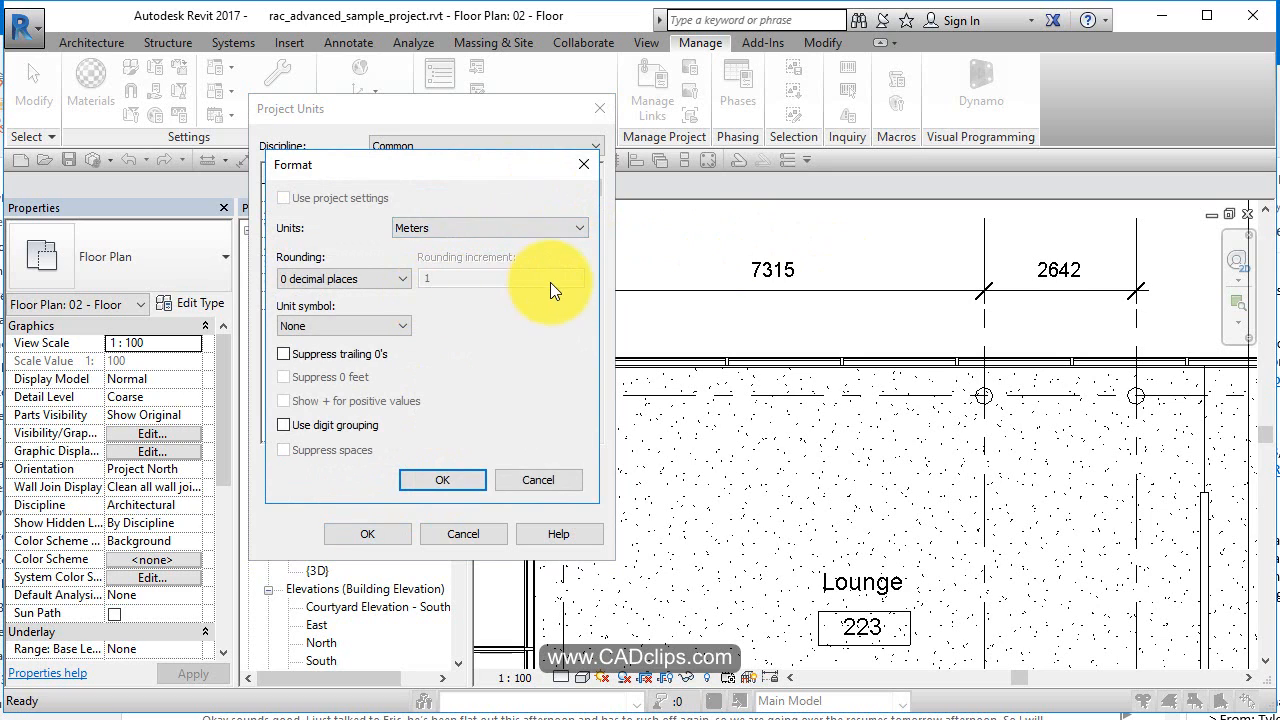
left_click(350, 276)
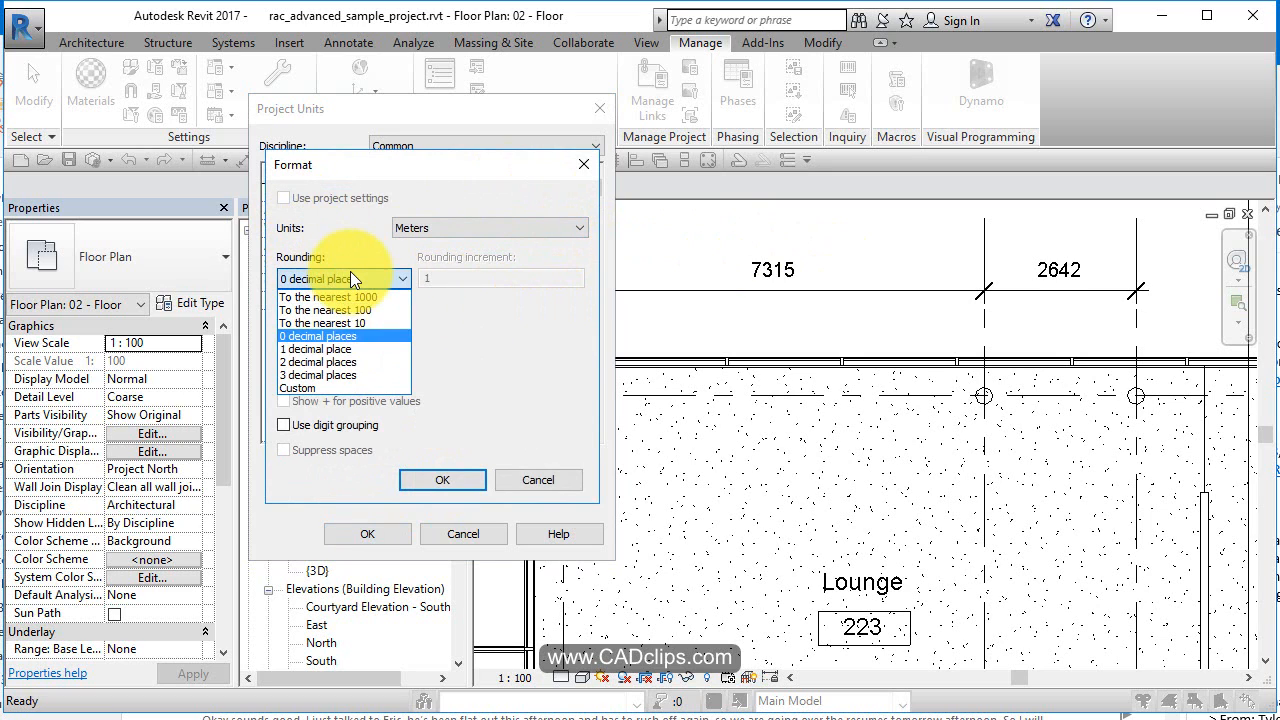
left_click(329, 362)
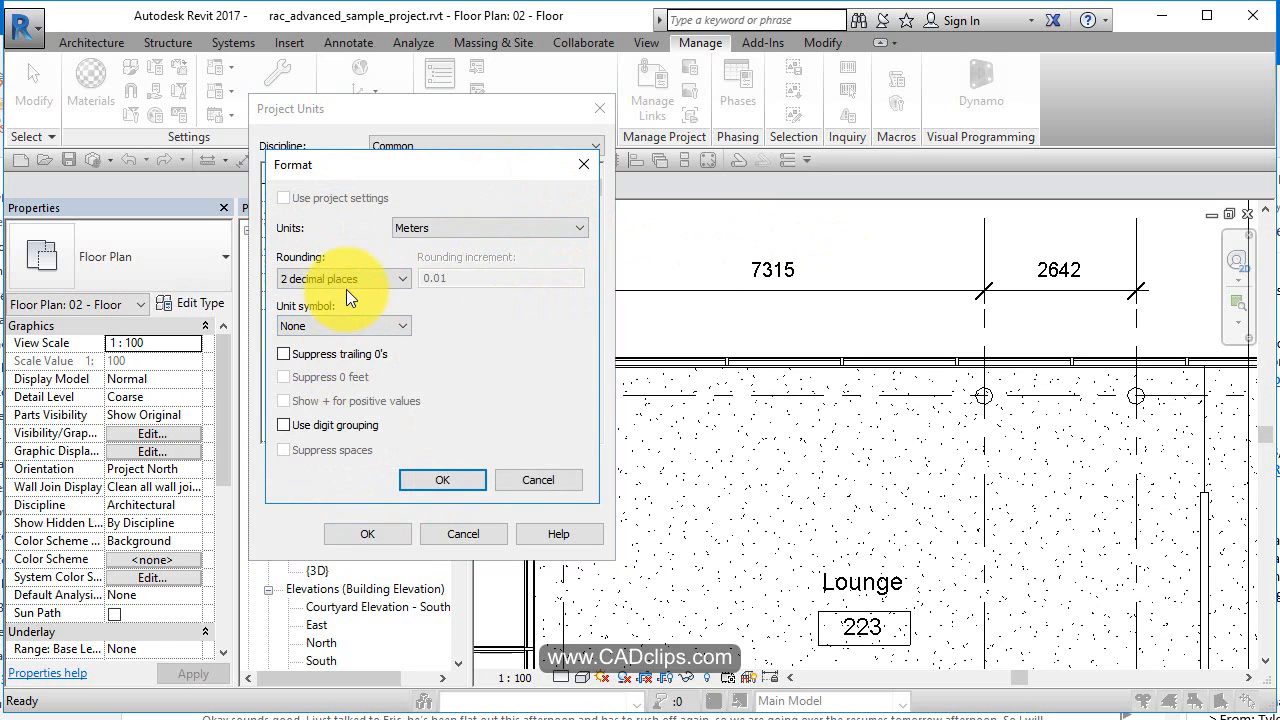
left_click(313, 325)
left_click(298, 356)
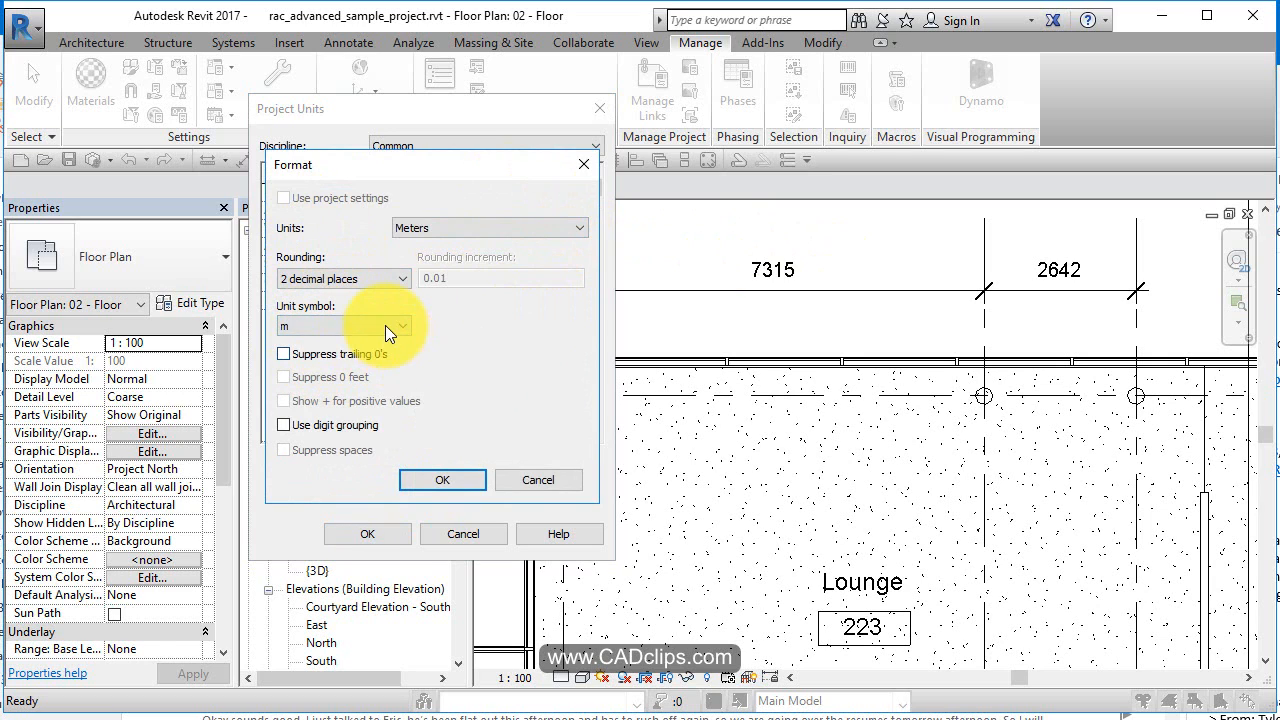
left_click(458, 484)
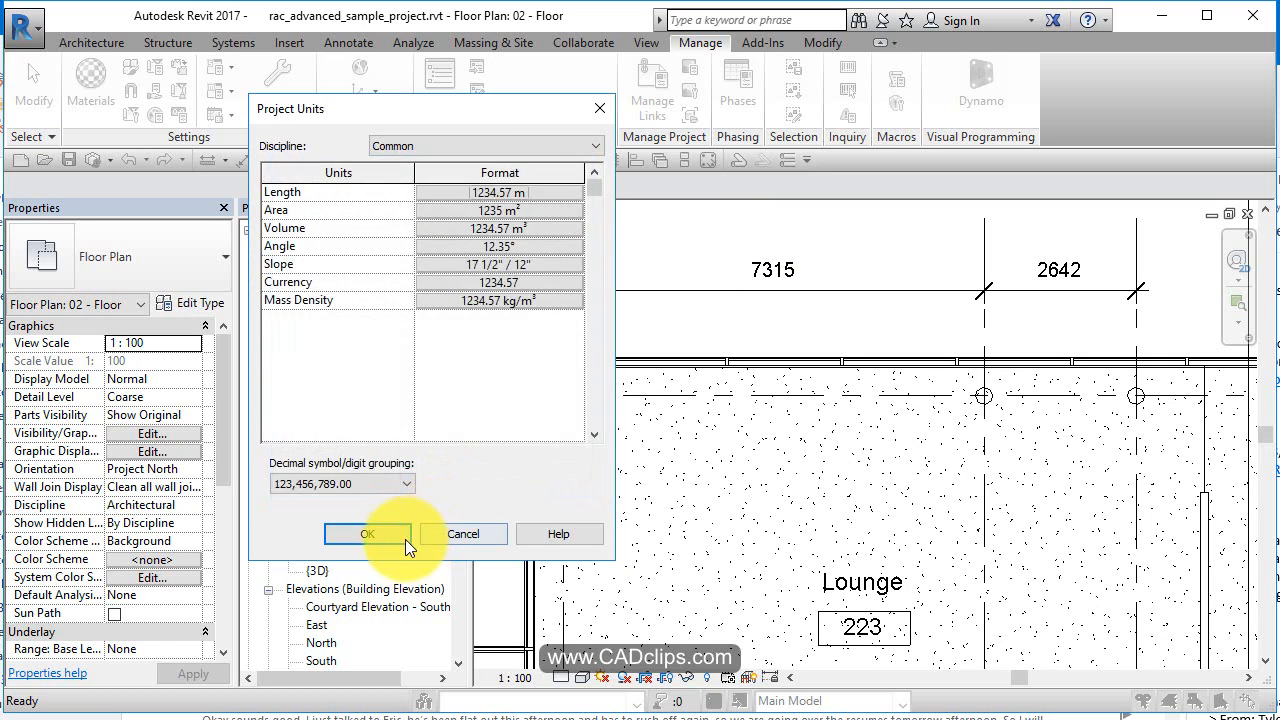
left_click(405, 533)
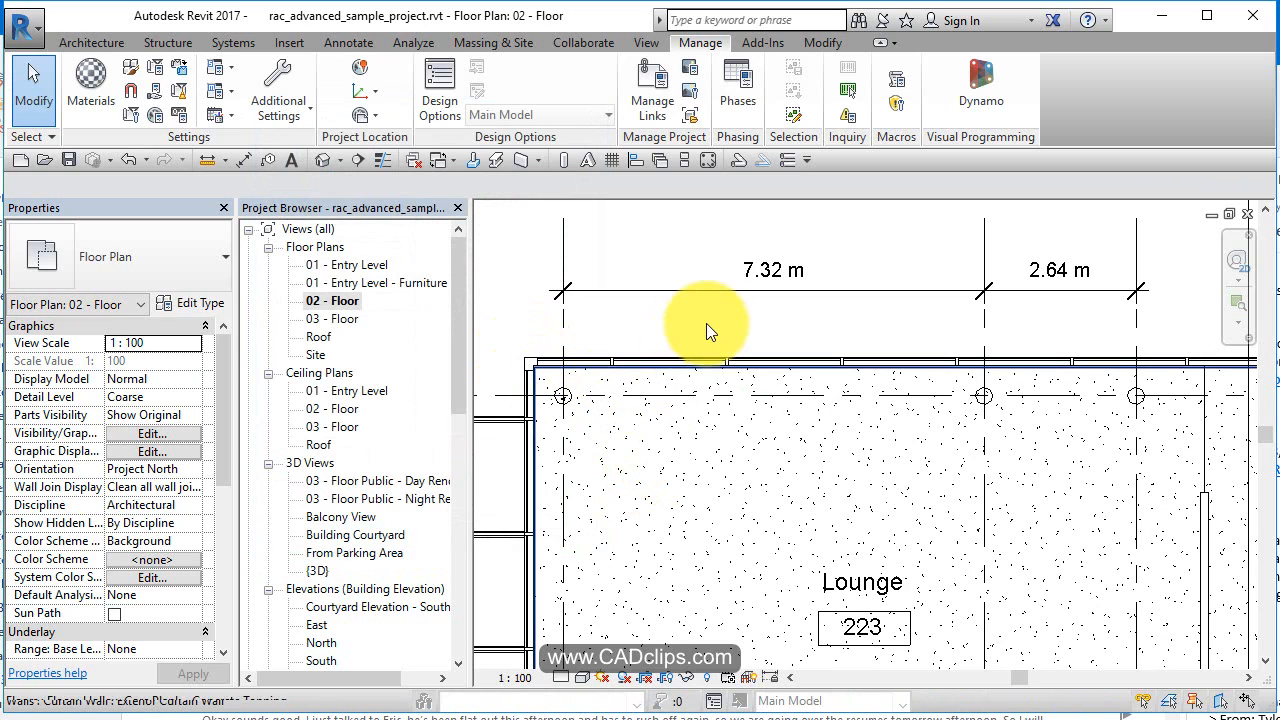
Move the grid dimension string farther up, away from the building's exterior wall
left_click(719, 286)
mouse_move(709, 263)
left_mouse_down()
mouse_move(706, 251)
mouse_move(709, 277)
left_mouse_up()
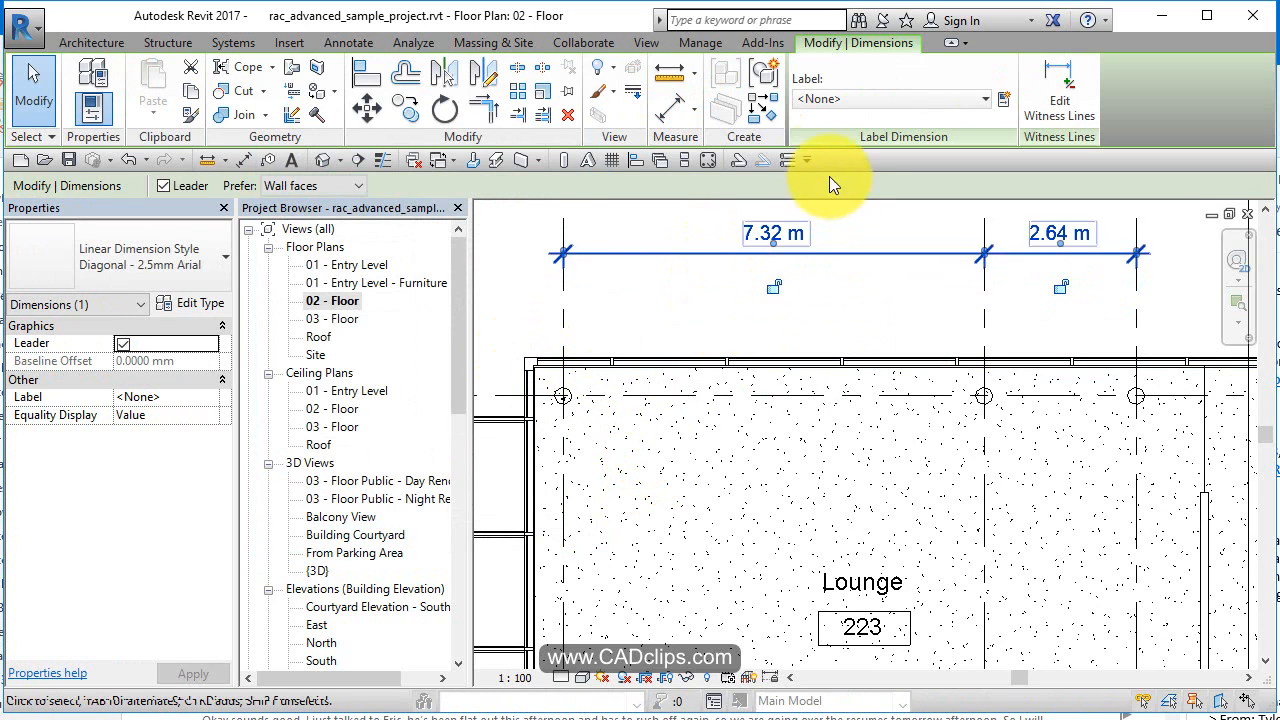
Start an aligned dimension and duplicate its Diagonal - 2.5mm Arial type as Diagonal - 2.5mm Arial 2
left_click(758, 116)
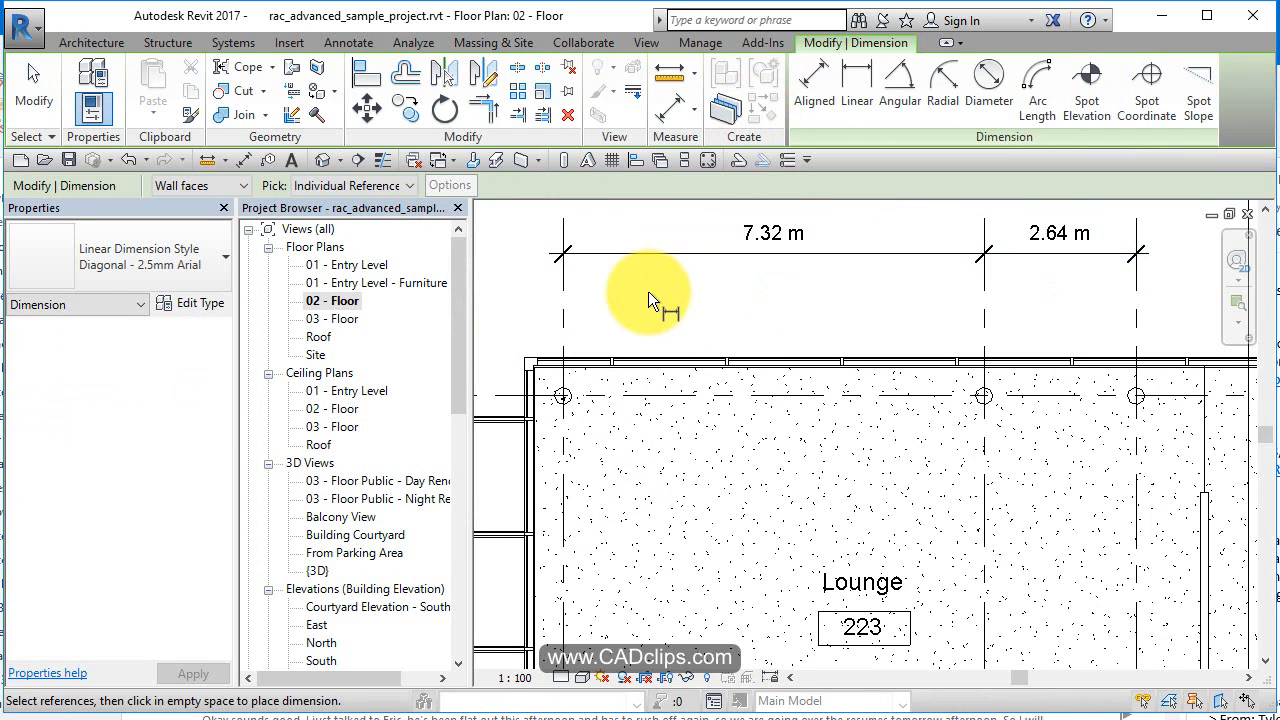
left_click(213, 305)
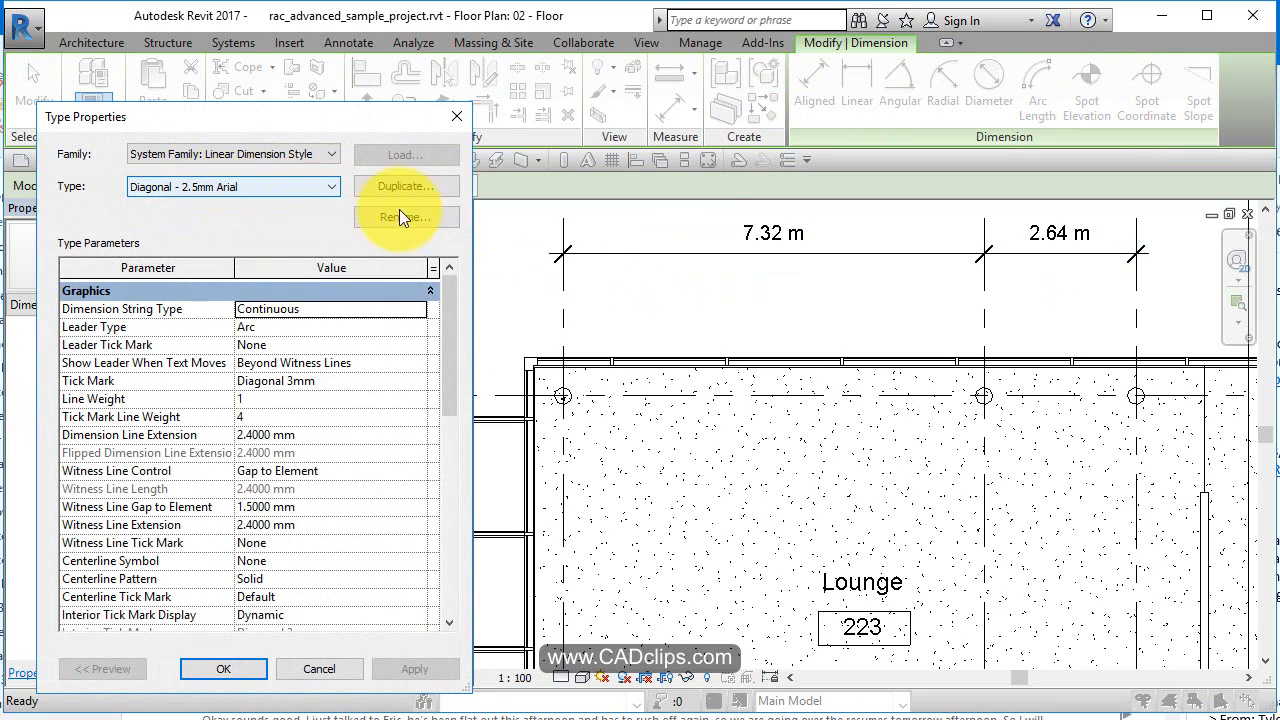
left_click(433, 184)
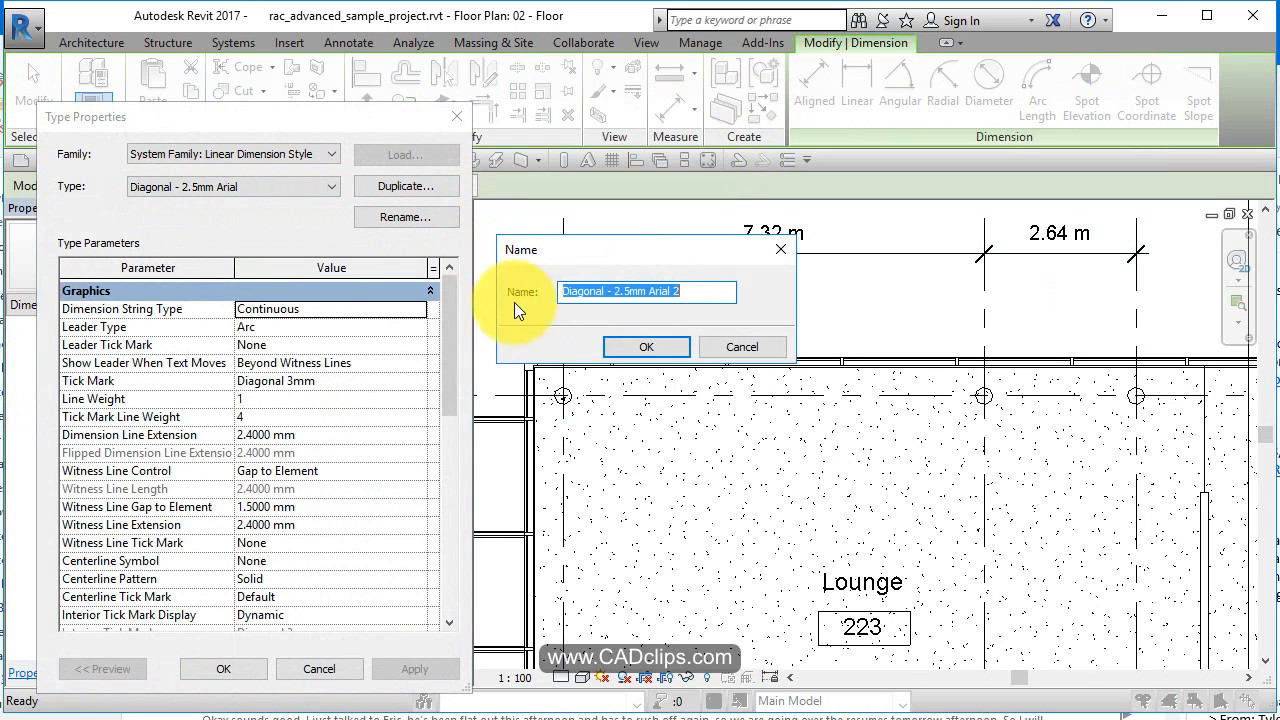
left_click(715, 289)
left_click(660, 347)
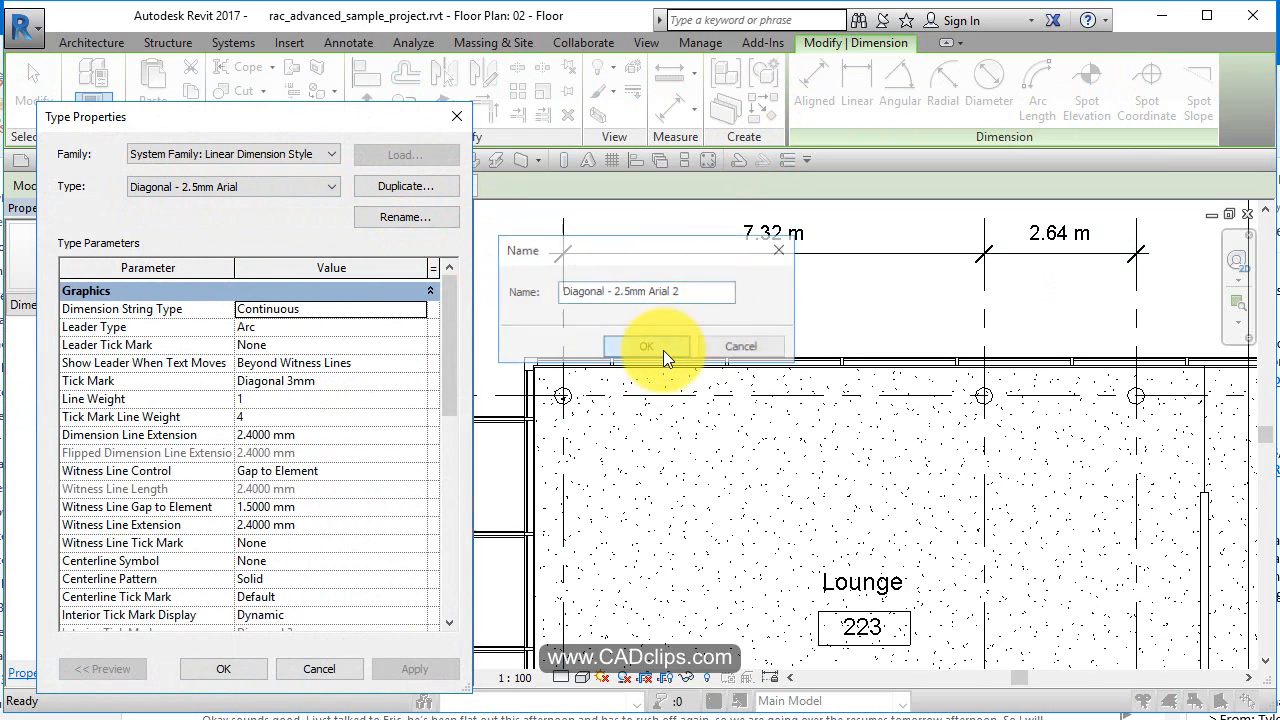
left_click(239, 186)
left_click(239, 183)
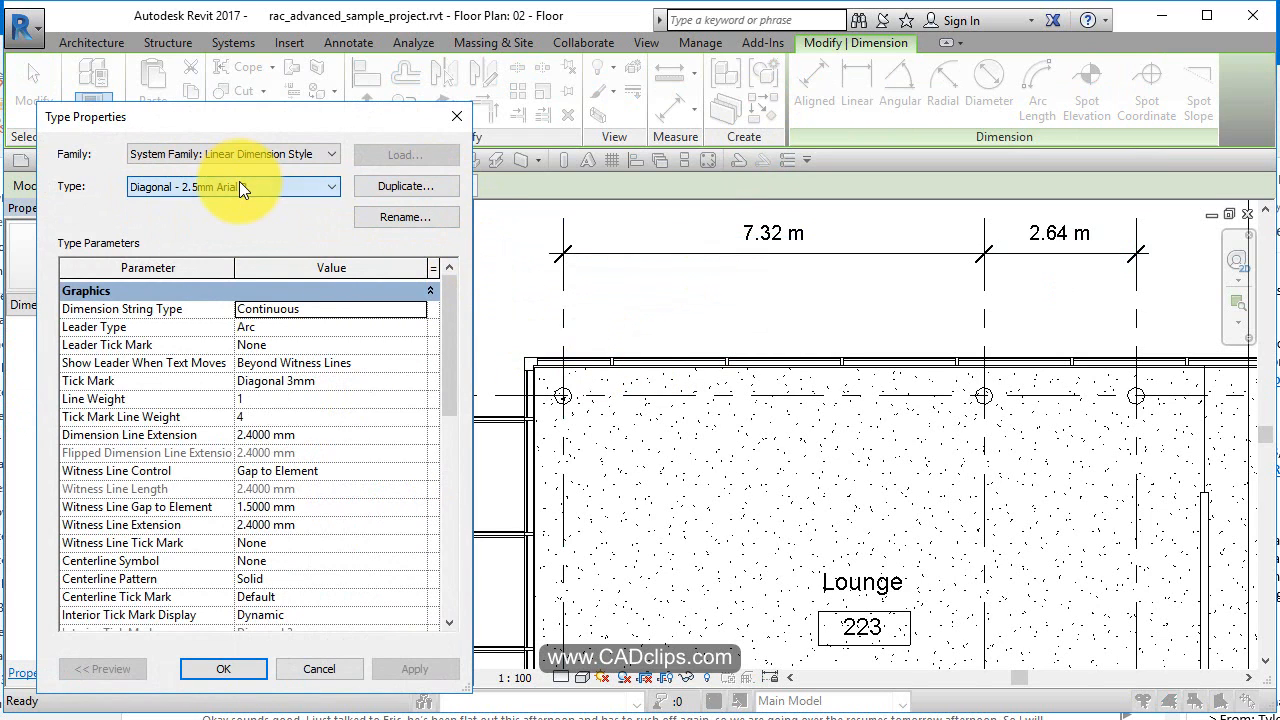
Override the project settings in the new dimension type's Units Format and set the units to Feet and fractional inches
left_click_drag(451, 313, 466, 462)
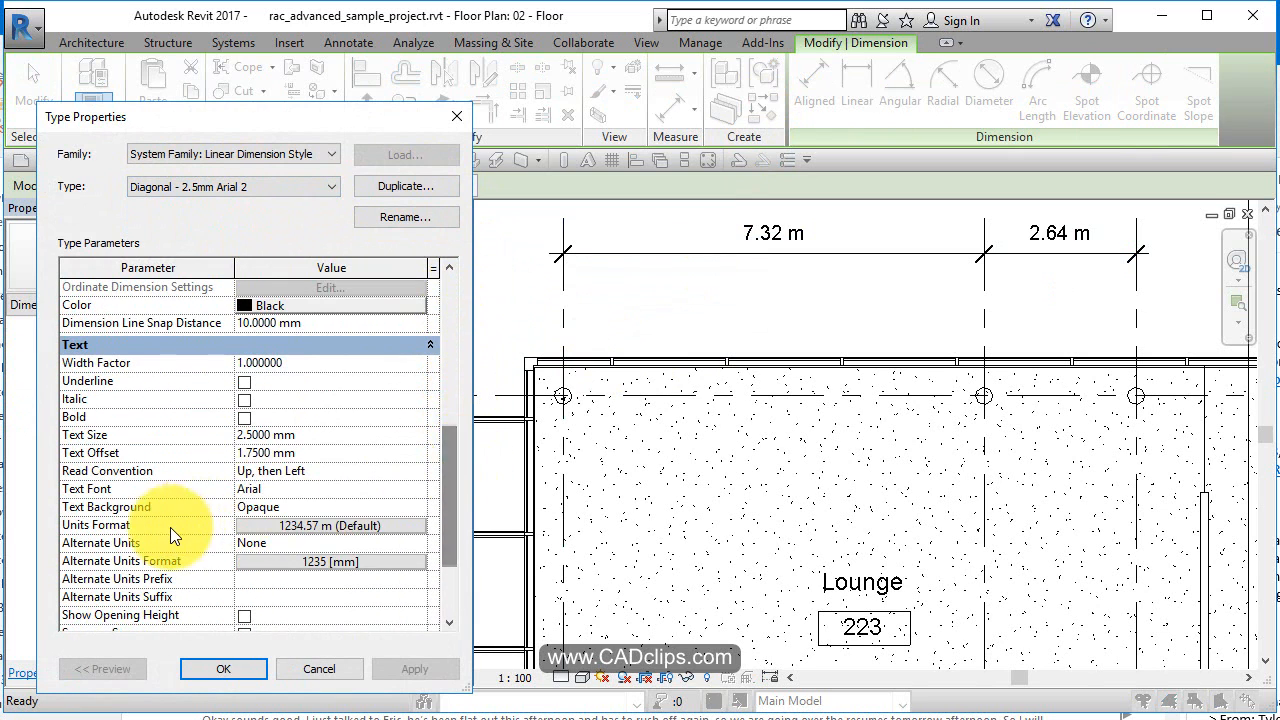
left_click(322, 526)
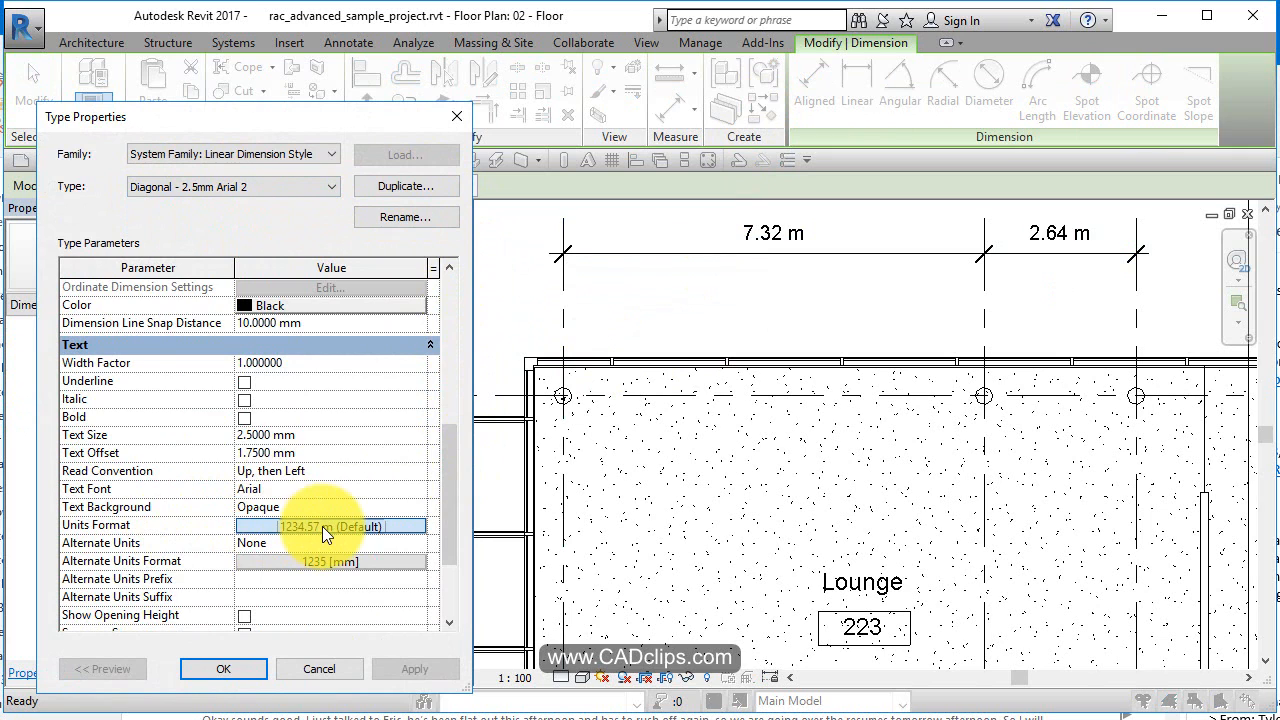
left_click(322, 526)
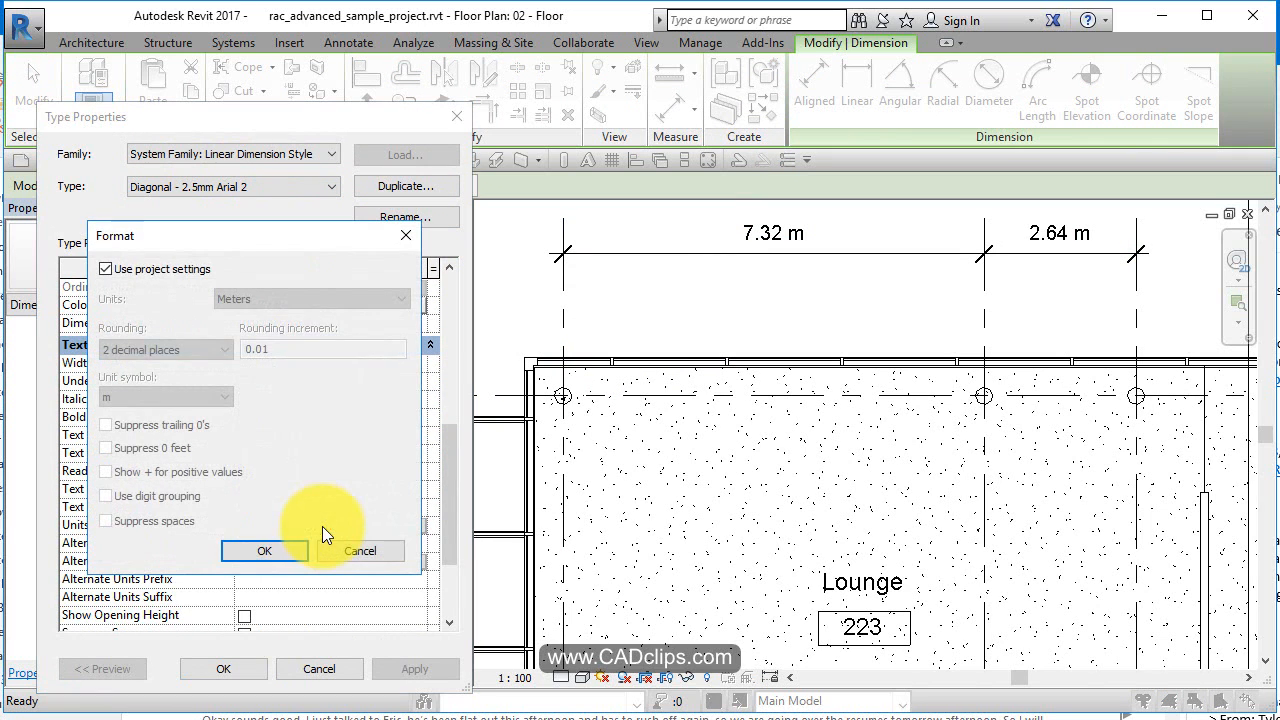
left_click(108, 270)
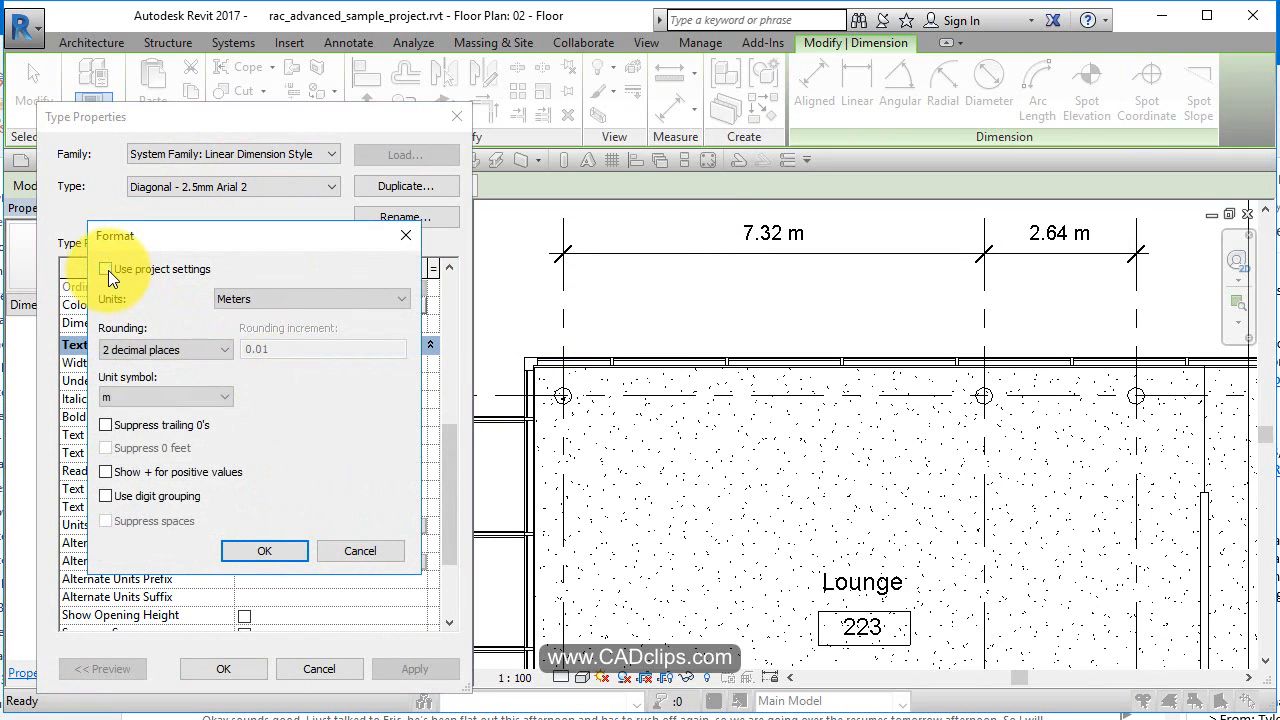
left_click(279, 301)
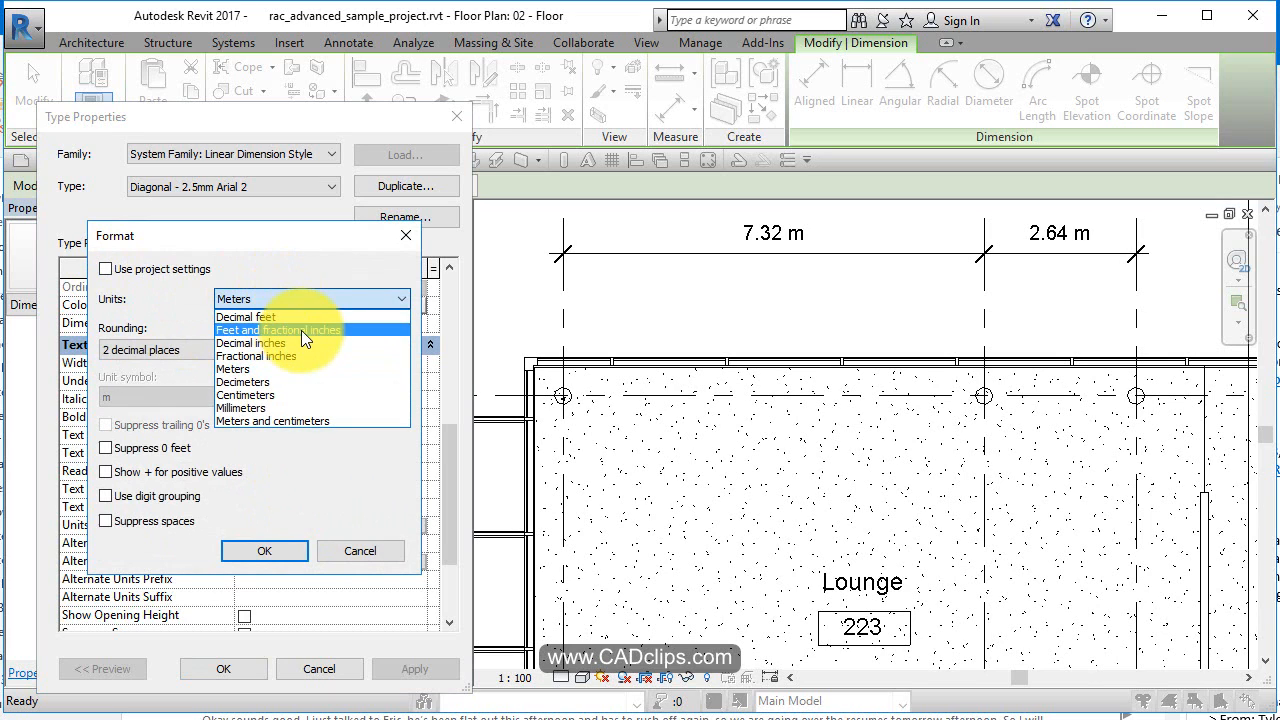
left_click(308, 330)
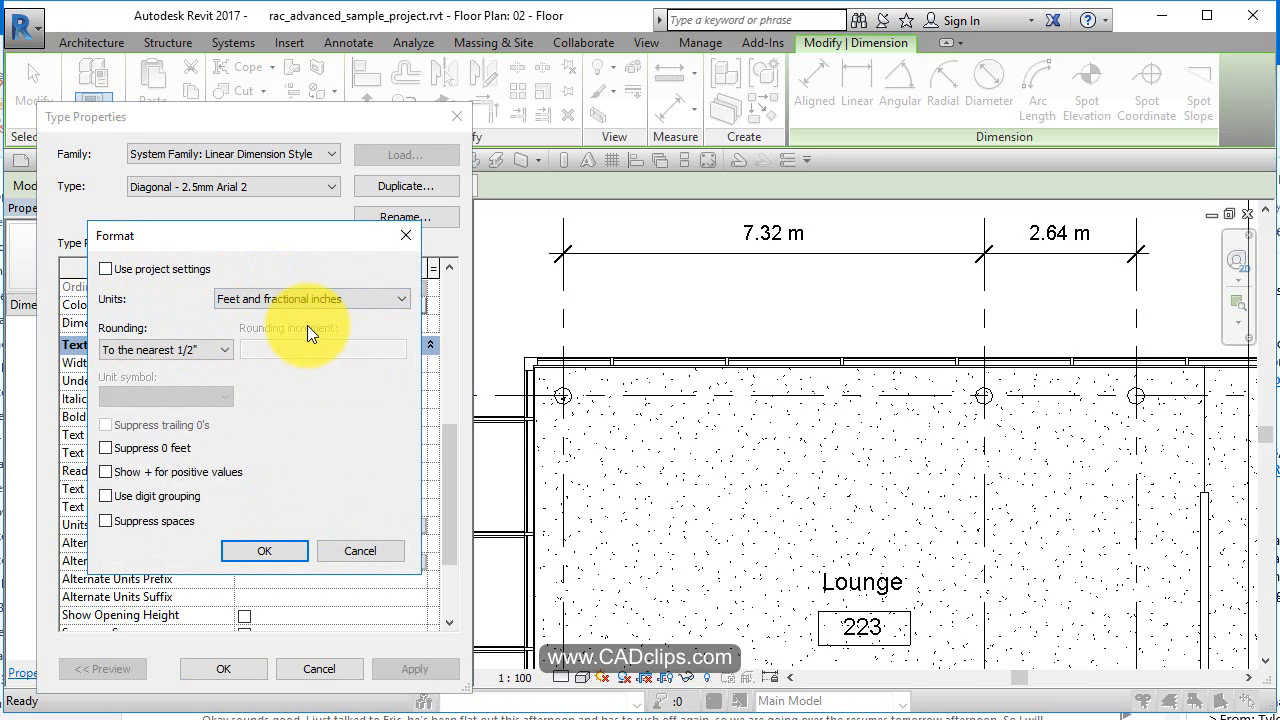
Set the type's rounding to the nearest 1/4", turn on Suppress 0 feet, and apply the type properties
left_click(207, 348)
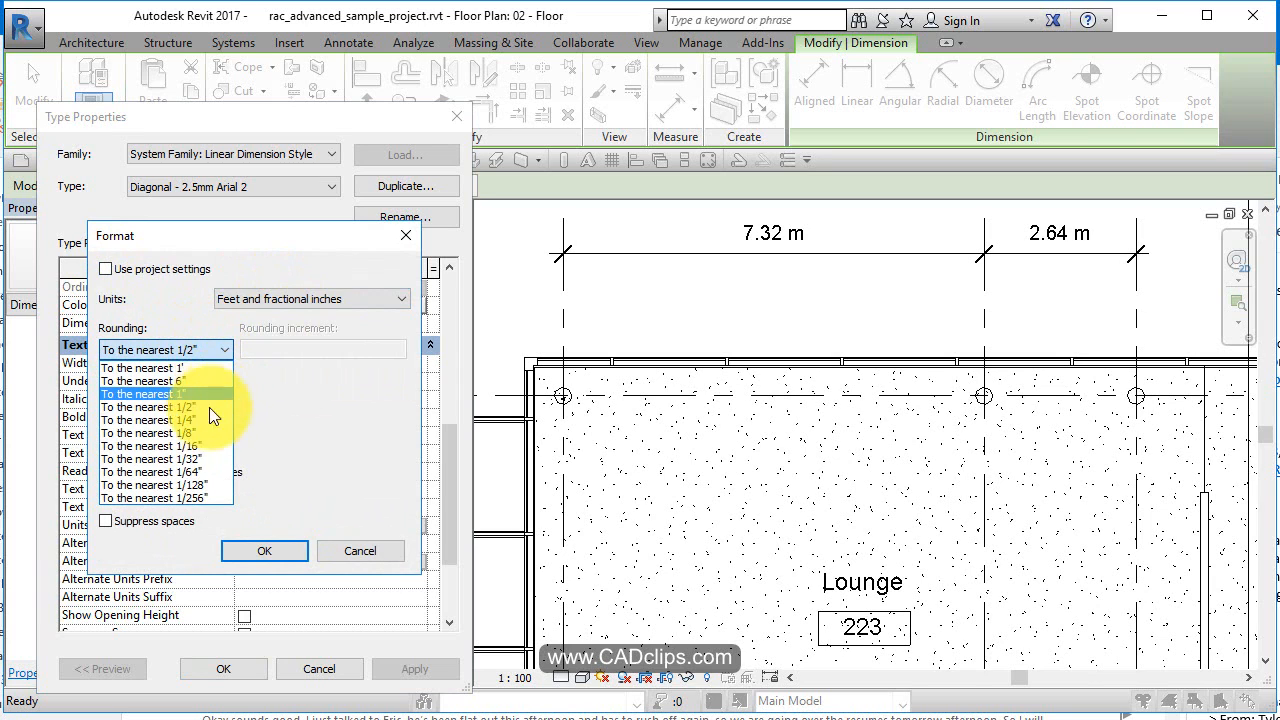
left_click(195, 417)
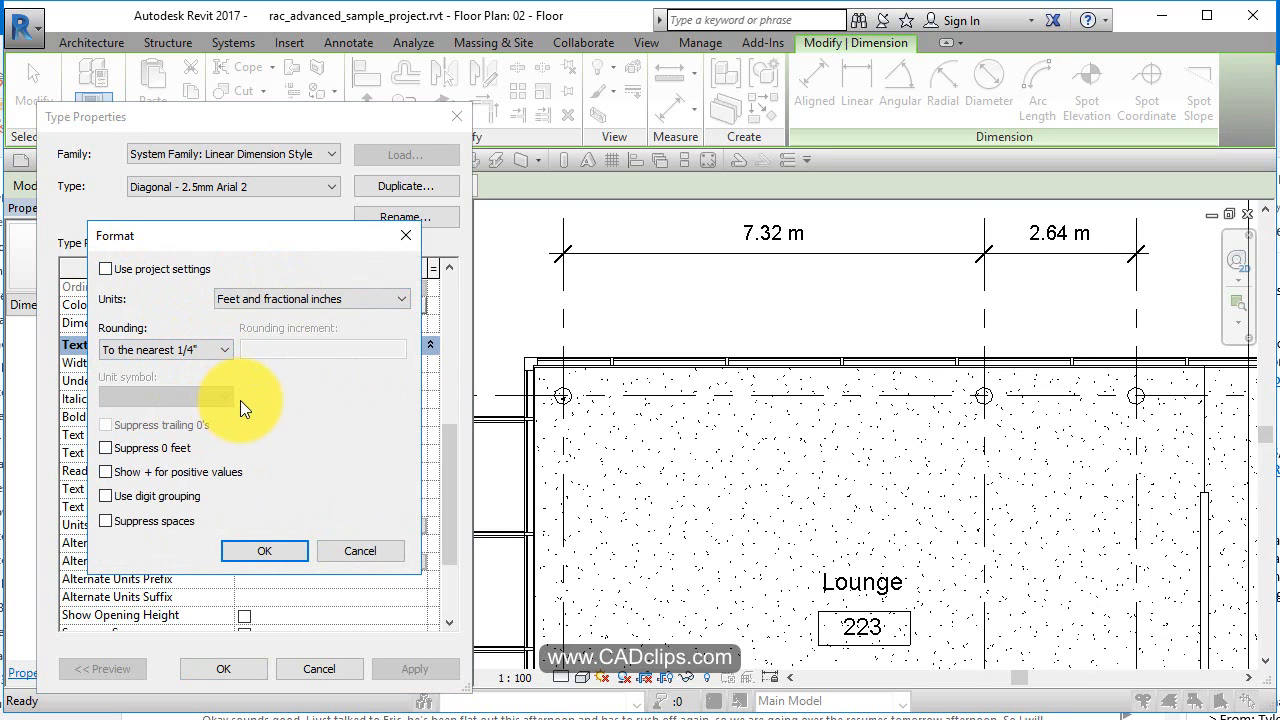
left_click(105, 447)
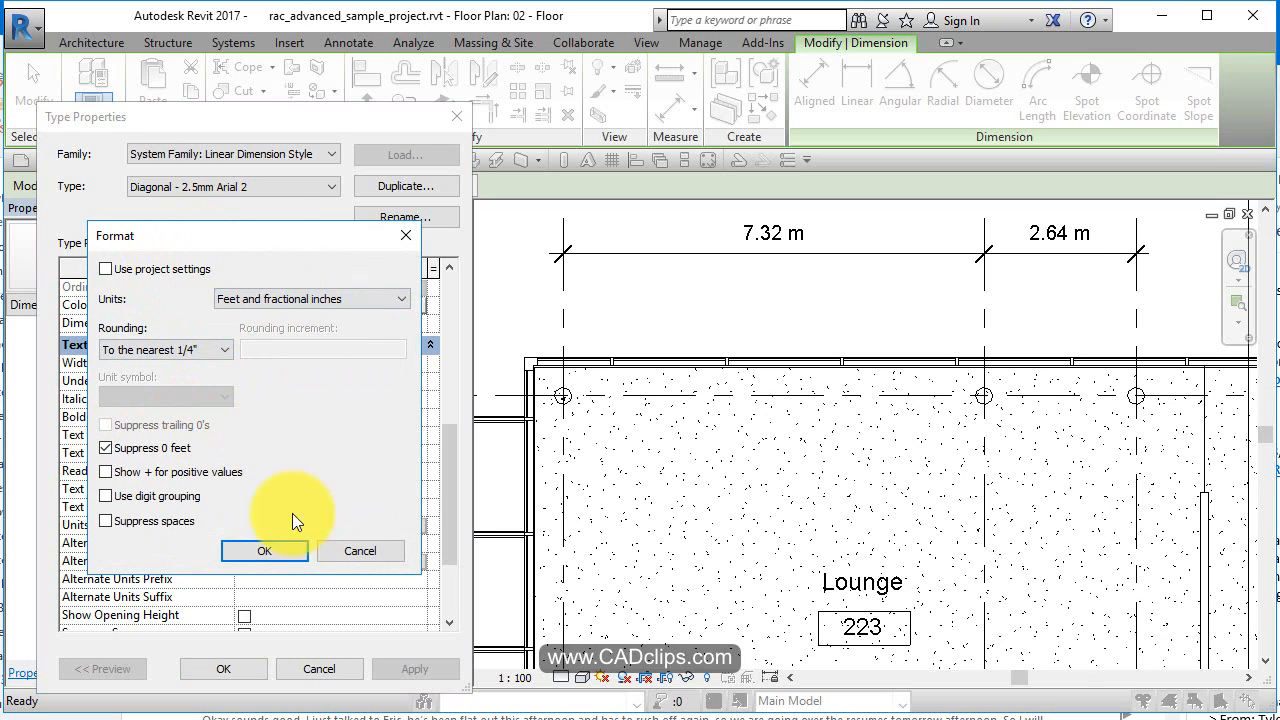
left_click(274, 549)
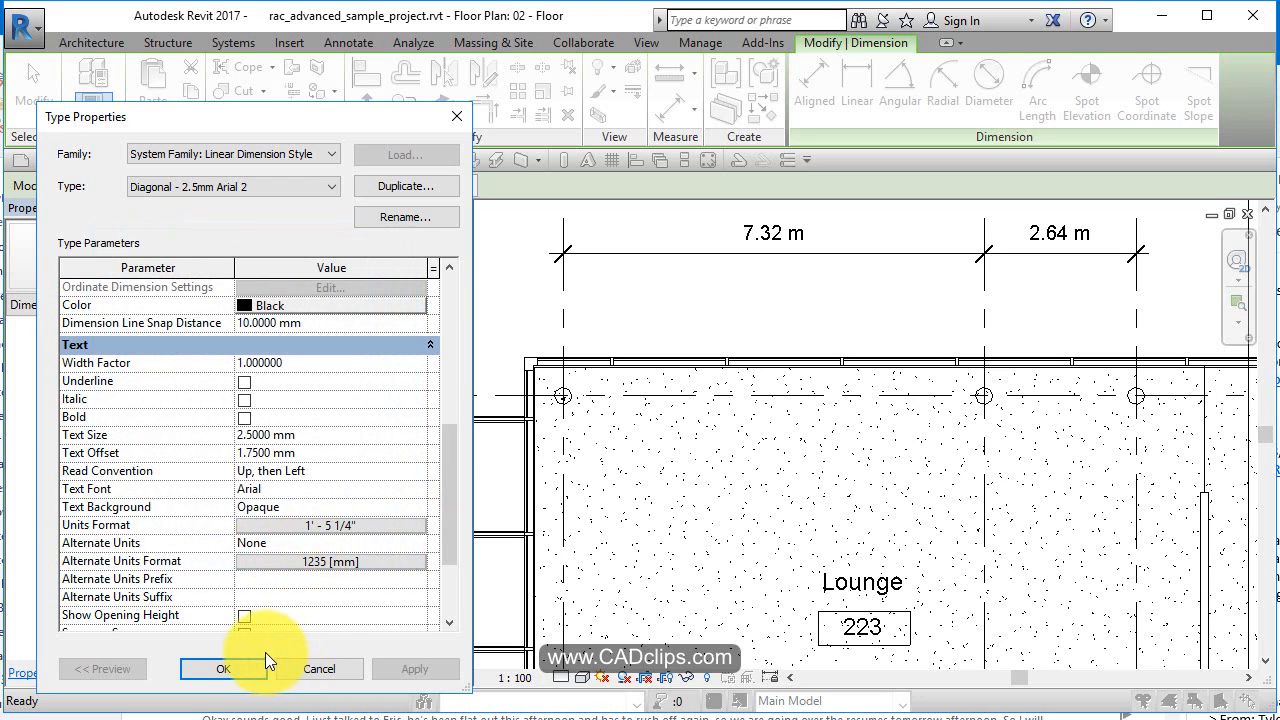
left_click(250, 665)
Place a dimension string across the three vertical grid lines, between the existing string and the exterior wall, and end the command
left_click(562, 314)
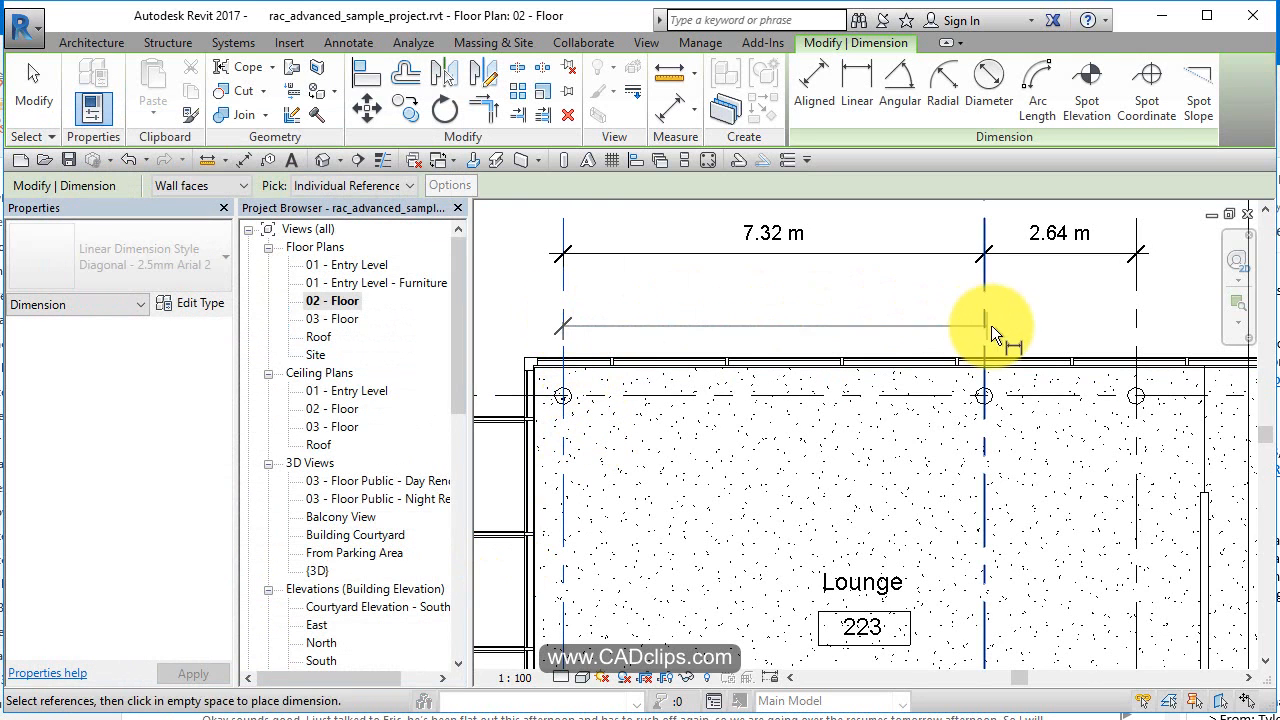
left_click(981, 320)
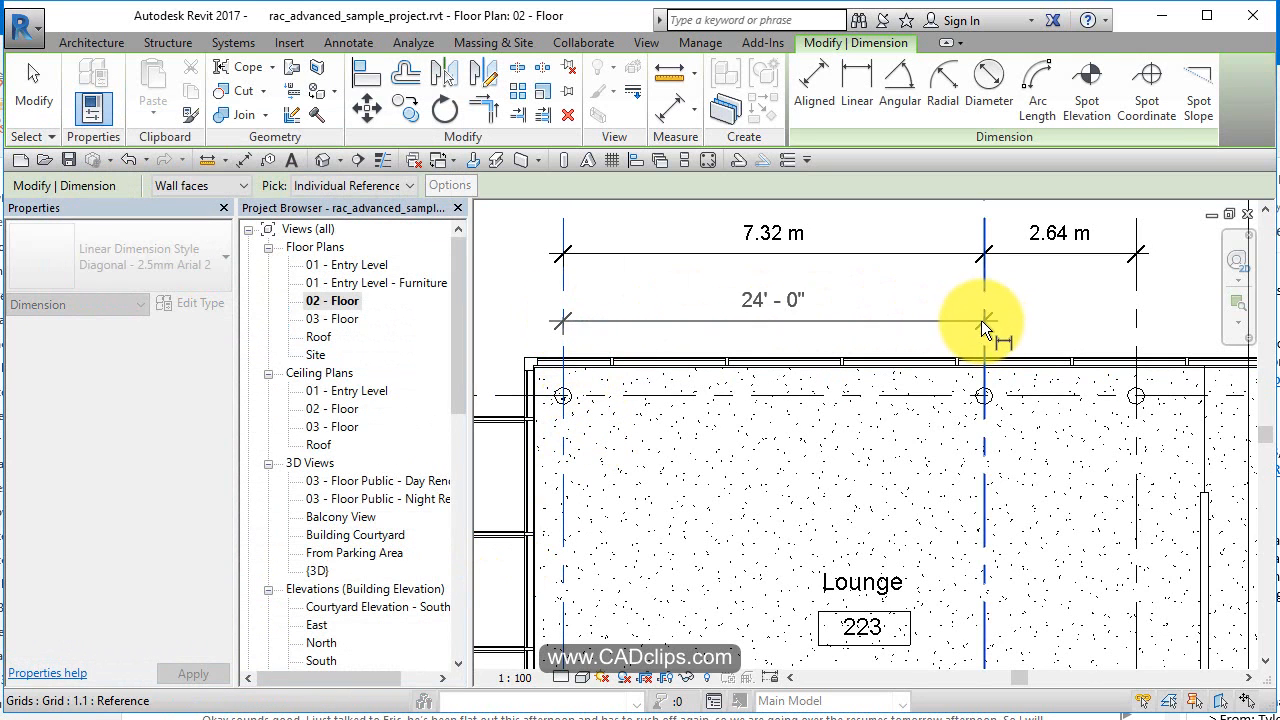
left_click(1134, 311)
left_click(1085, 307)
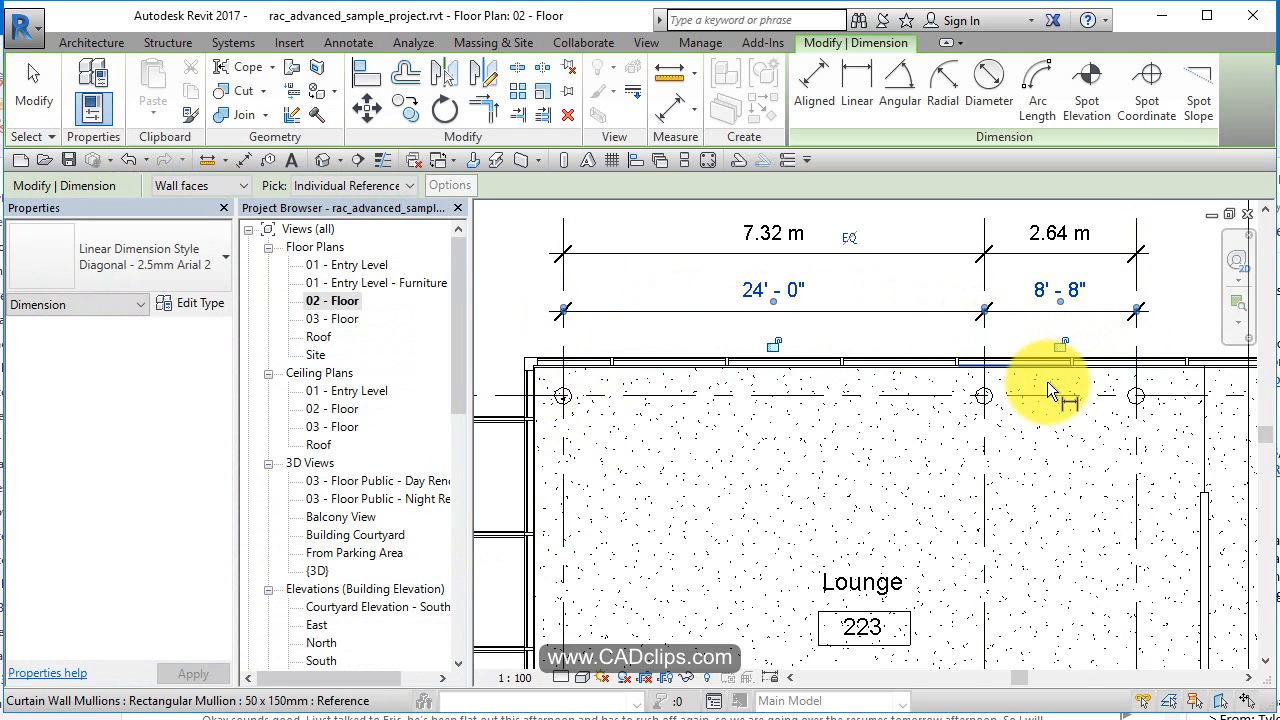
key("Escape")
key("Escape")
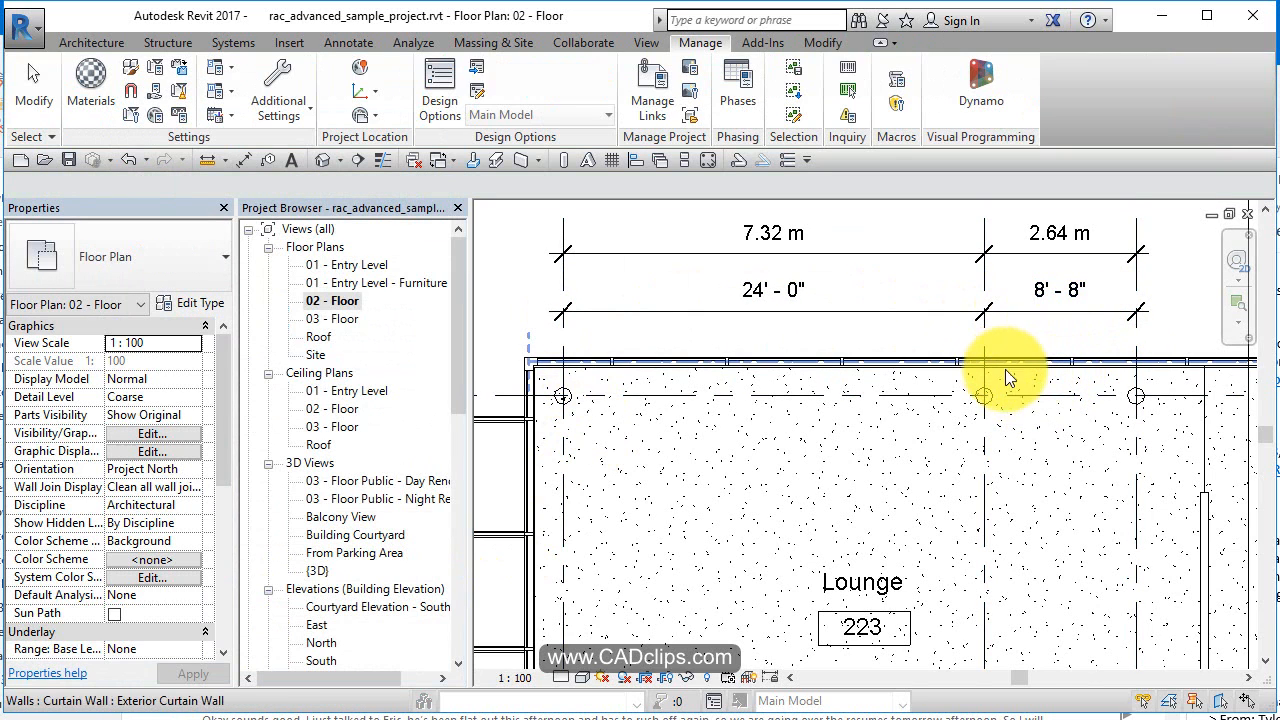
Select the metric and the feet-and-inches dimension strings in turn to compare their dimension types
left_click(906, 360)
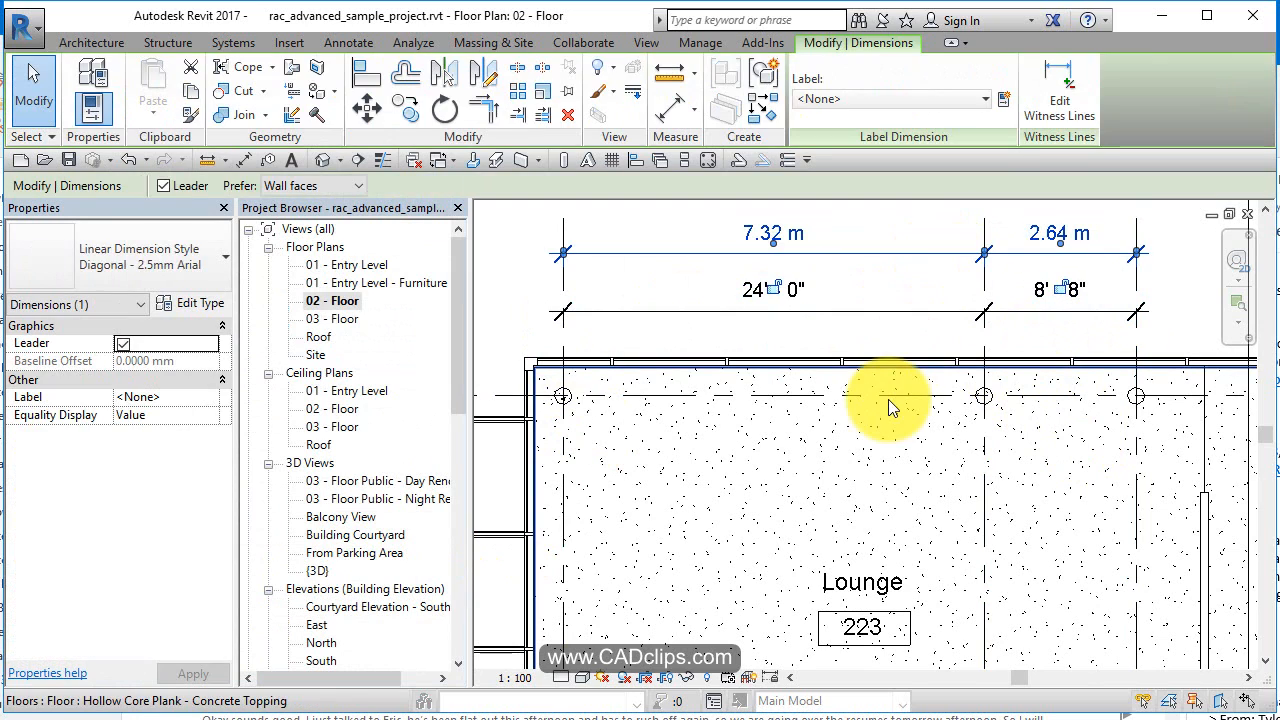
left_click(918, 305)
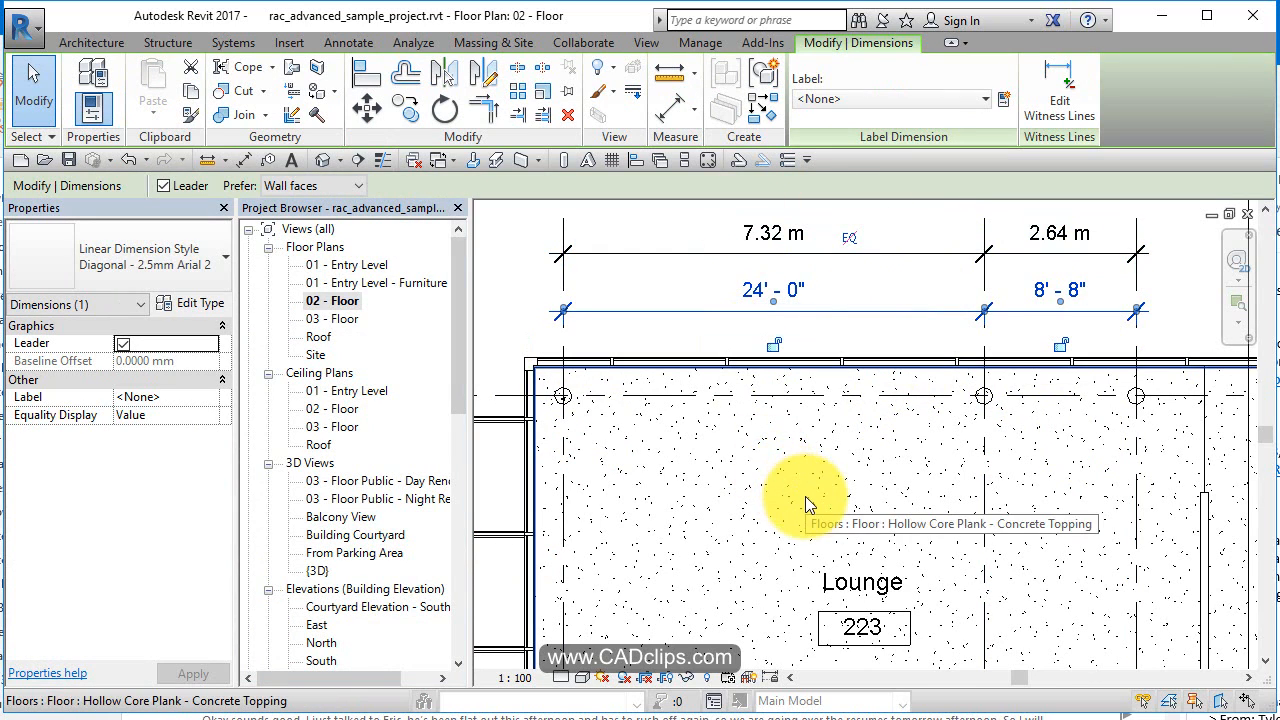
key("Escape")
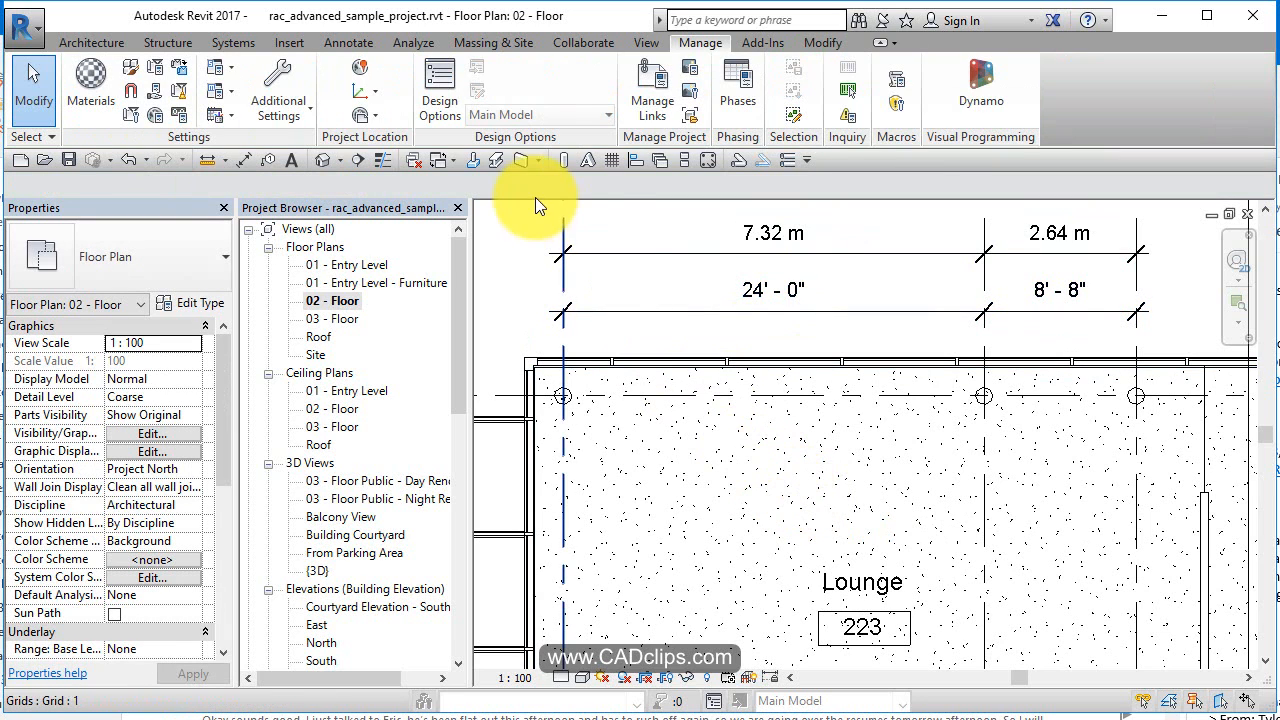
Set the project's Area format to Square feet and apply the project units
left_click(182, 115)
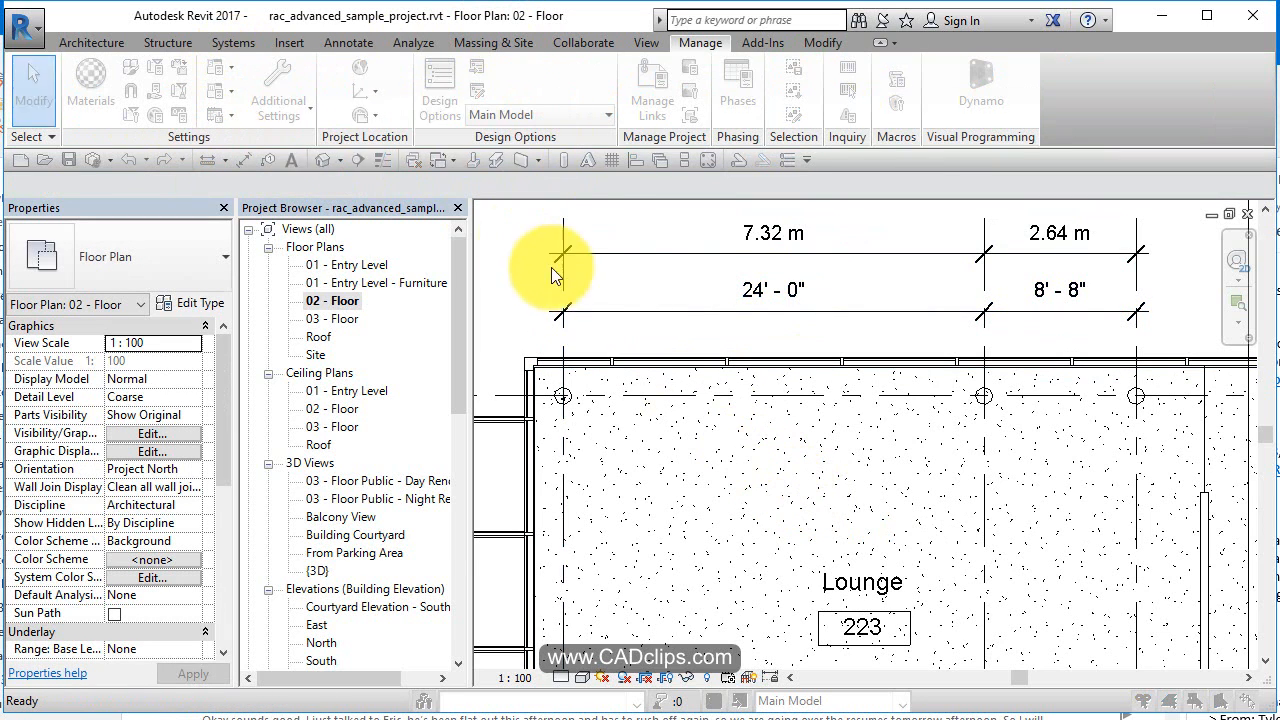
left_click(539, 211)
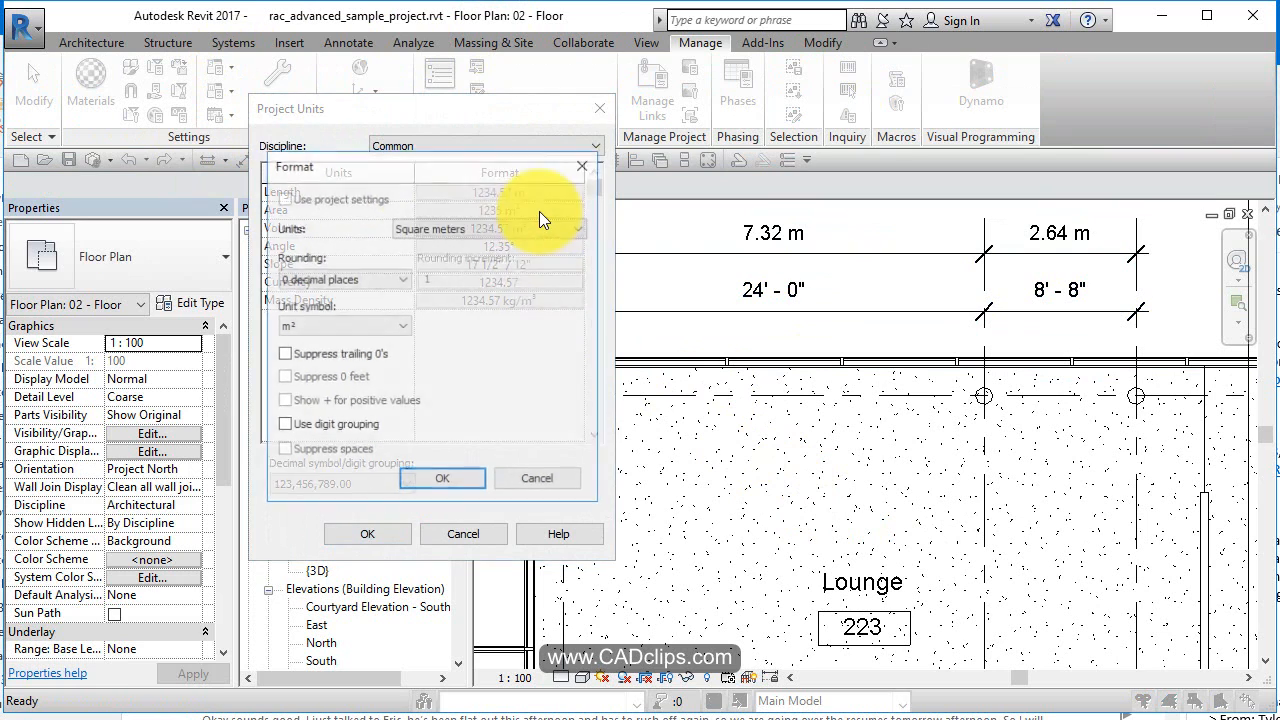
left_click(451, 225)
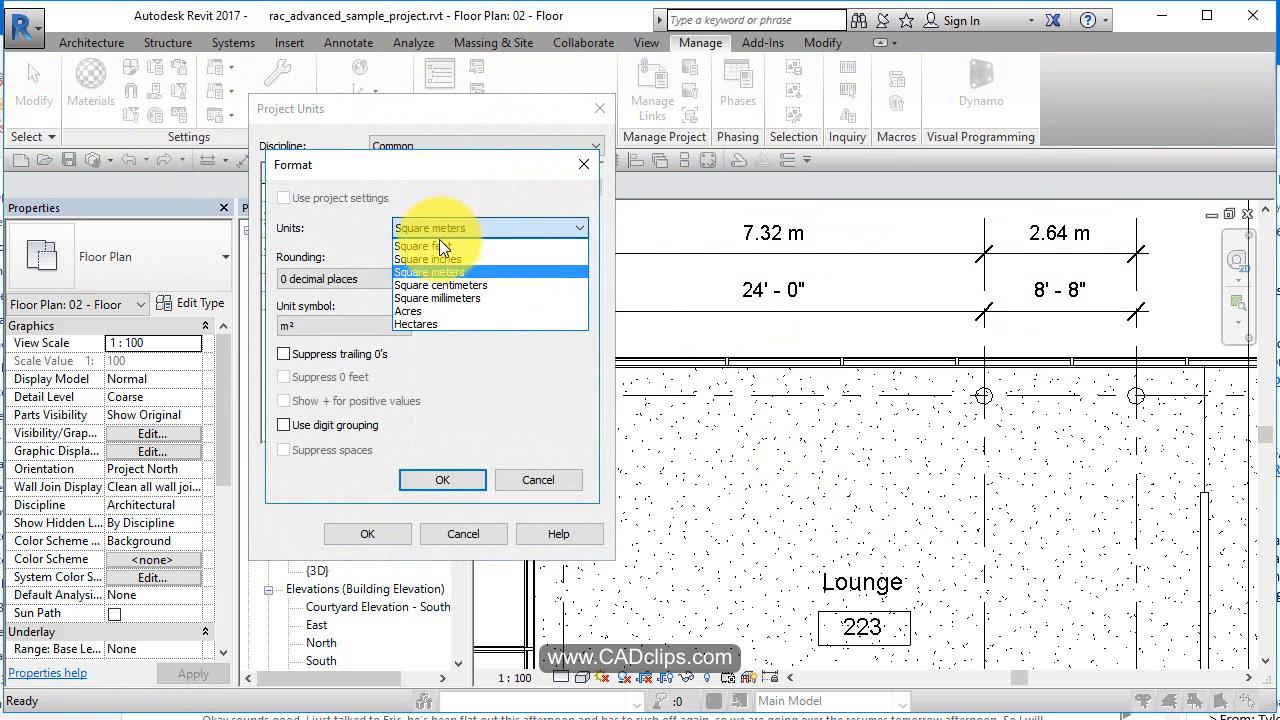
left_click(439, 245)
left_click(445, 480)
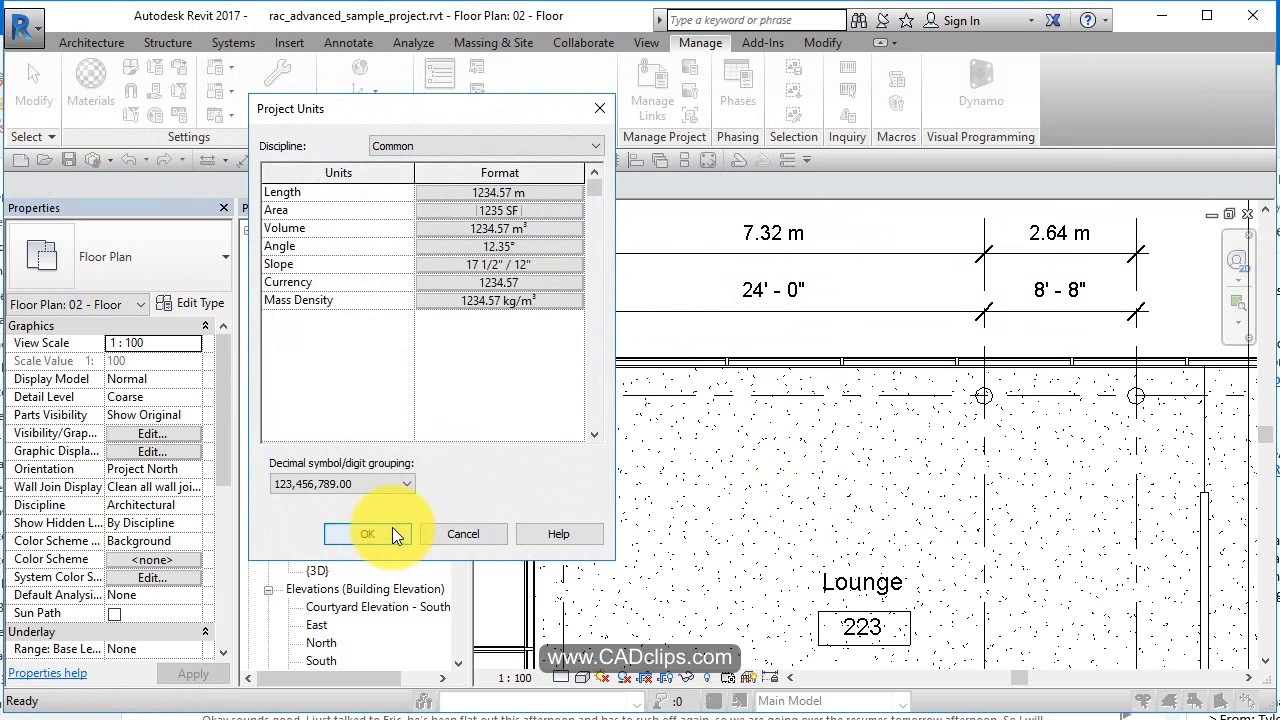
left_click(390, 534)
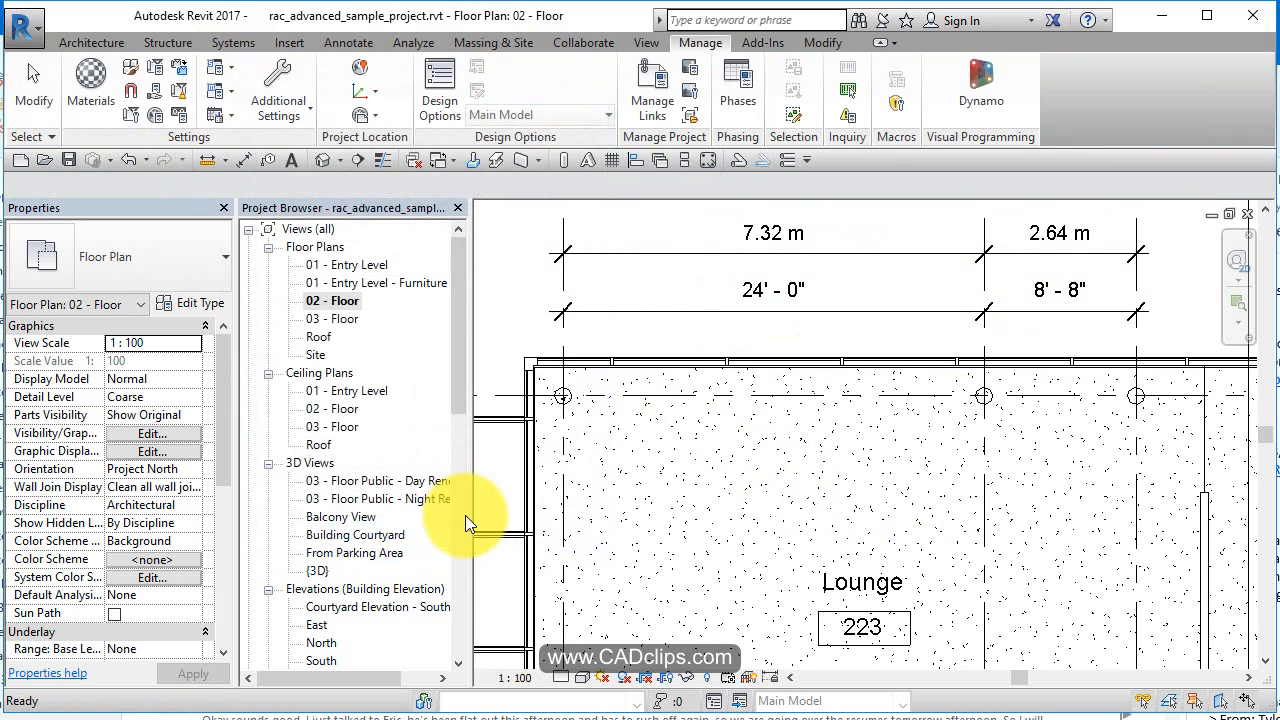
Select the Lounge floor to check the area unit in its properties, then clear the selection
left_click(599, 394)
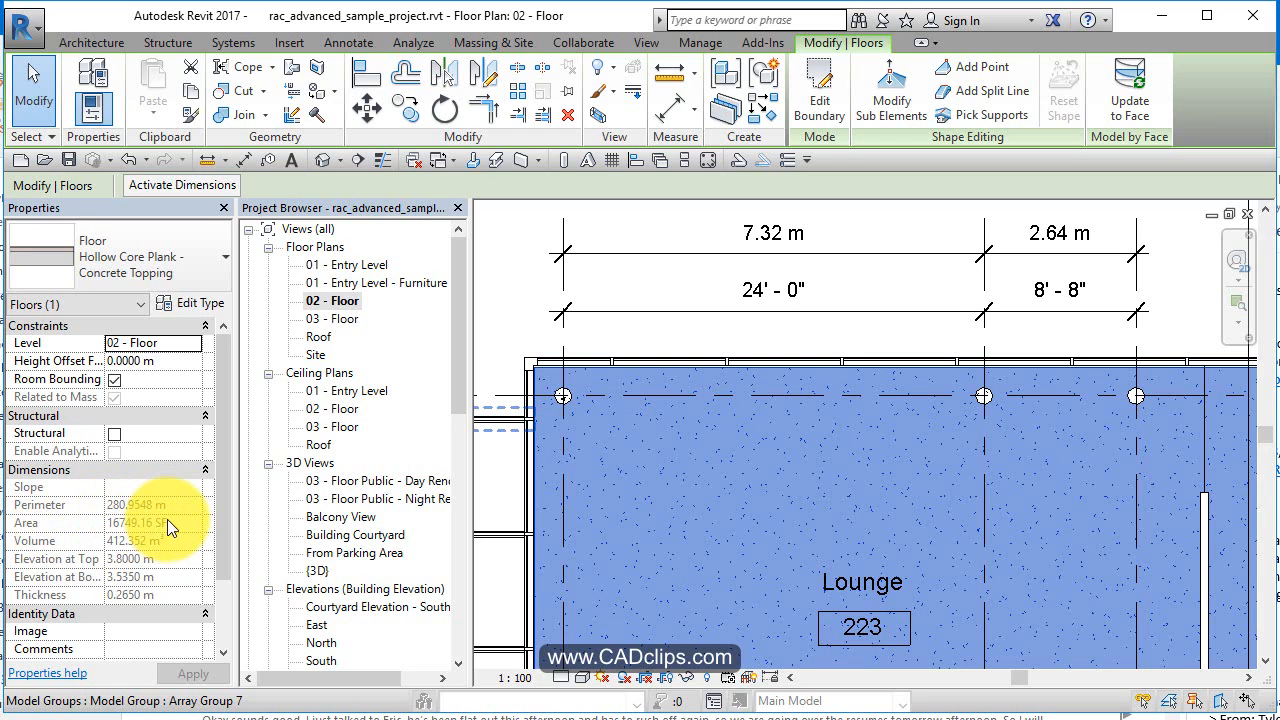
left_click(533, 274)
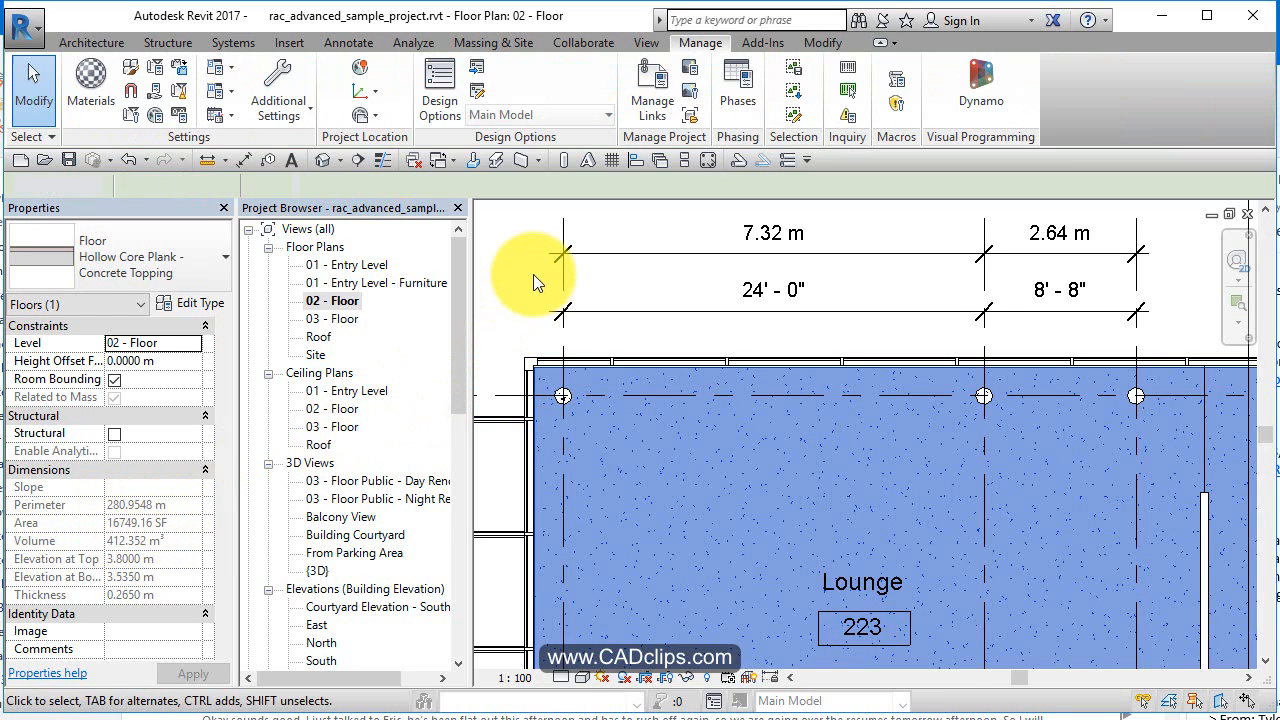
scroll(611, 312, "down", 1)
scroll(636, 318, "down", 1)
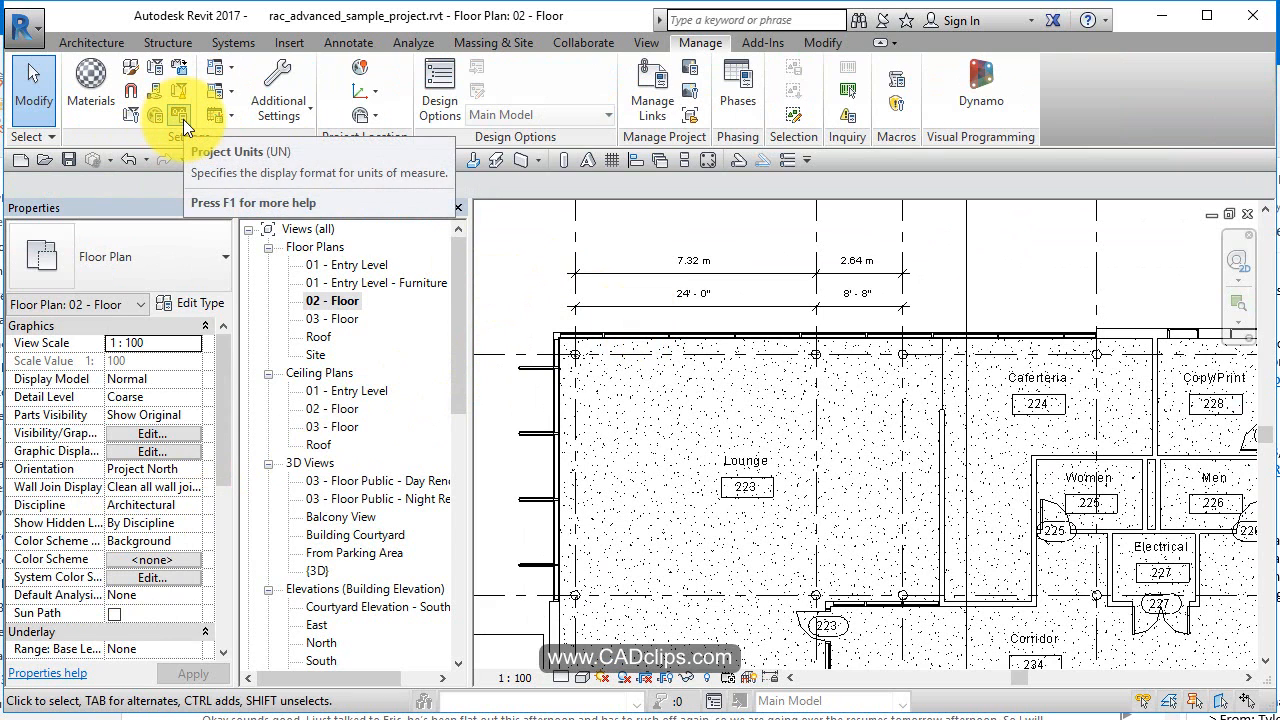
middle_click_drag(823, 459, 663, 420)
middle_click_drag(958, 399, 629, 457)
mouse_move(880, 463)
middle_mouse_down()
mouse_move(829, 471)
mouse_move(776, 440)
middle_mouse_up()
left_click(204, 303)
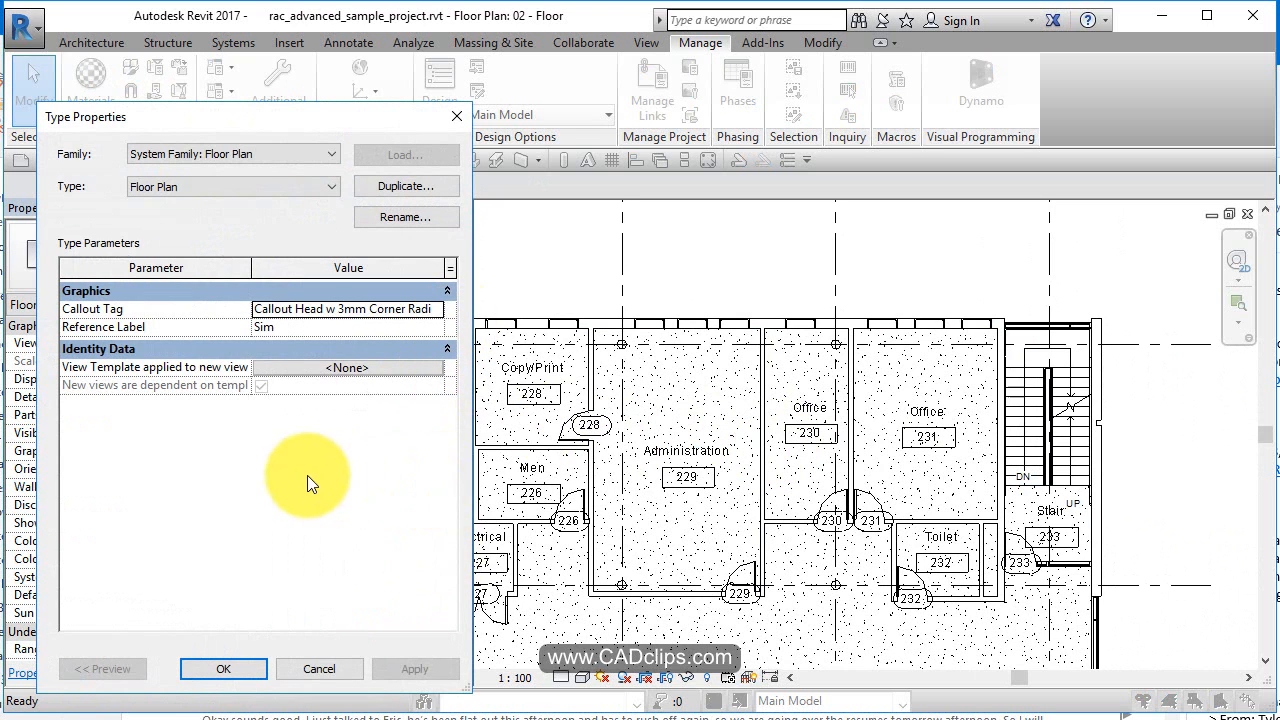
left_click(319, 665)
Move the metric grid dimension string farther up, away from the feet-and-inches string
middle_click_drag(714, 257, 1053, 393)
scroll(678, 333, "up", 3)
scroll(687, 317, "up", 2)
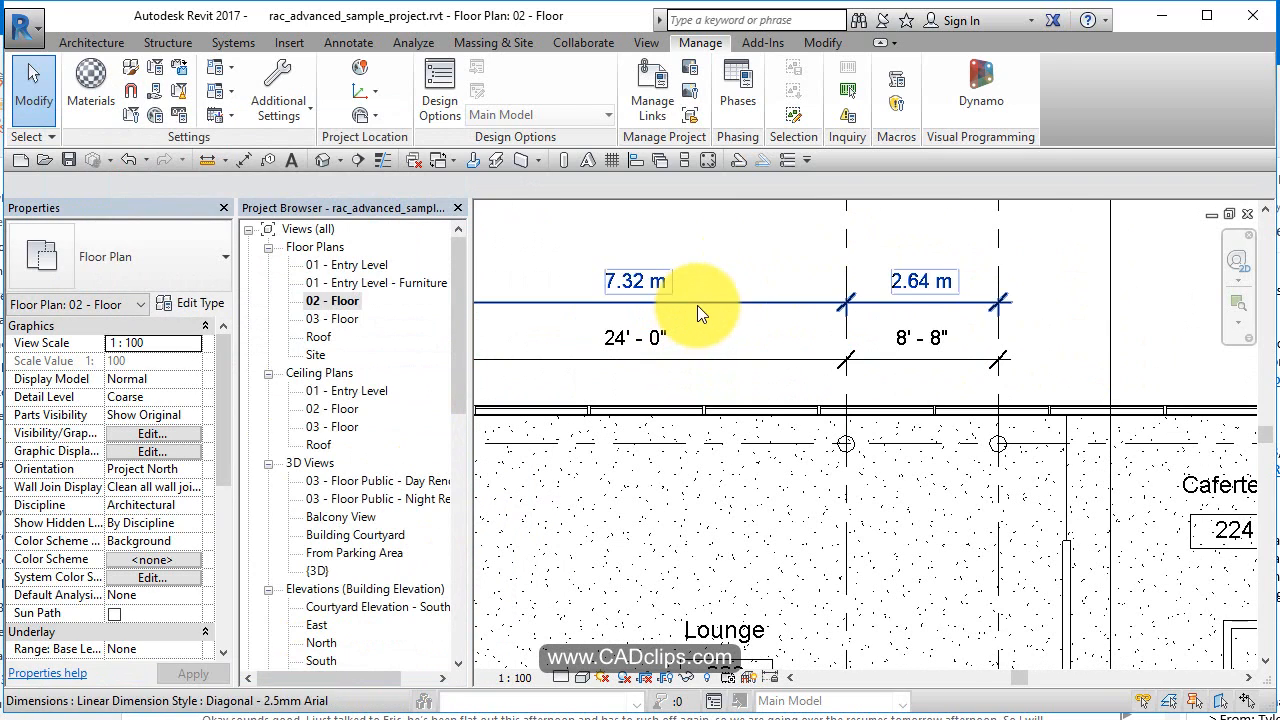
left_click(700, 277)
left_click_drag(700, 277, 700, 240)
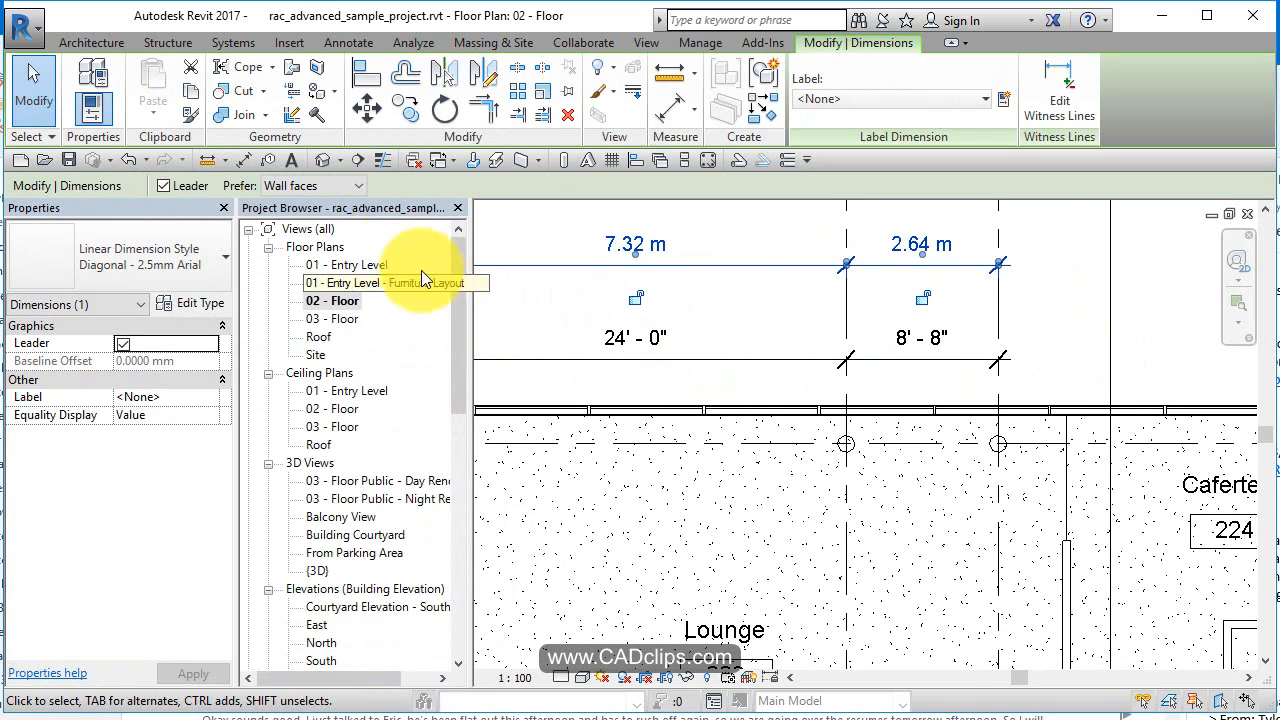
Set Alternate Units to Below in the type properties of the selected metric dimension string
left_click(214, 305)
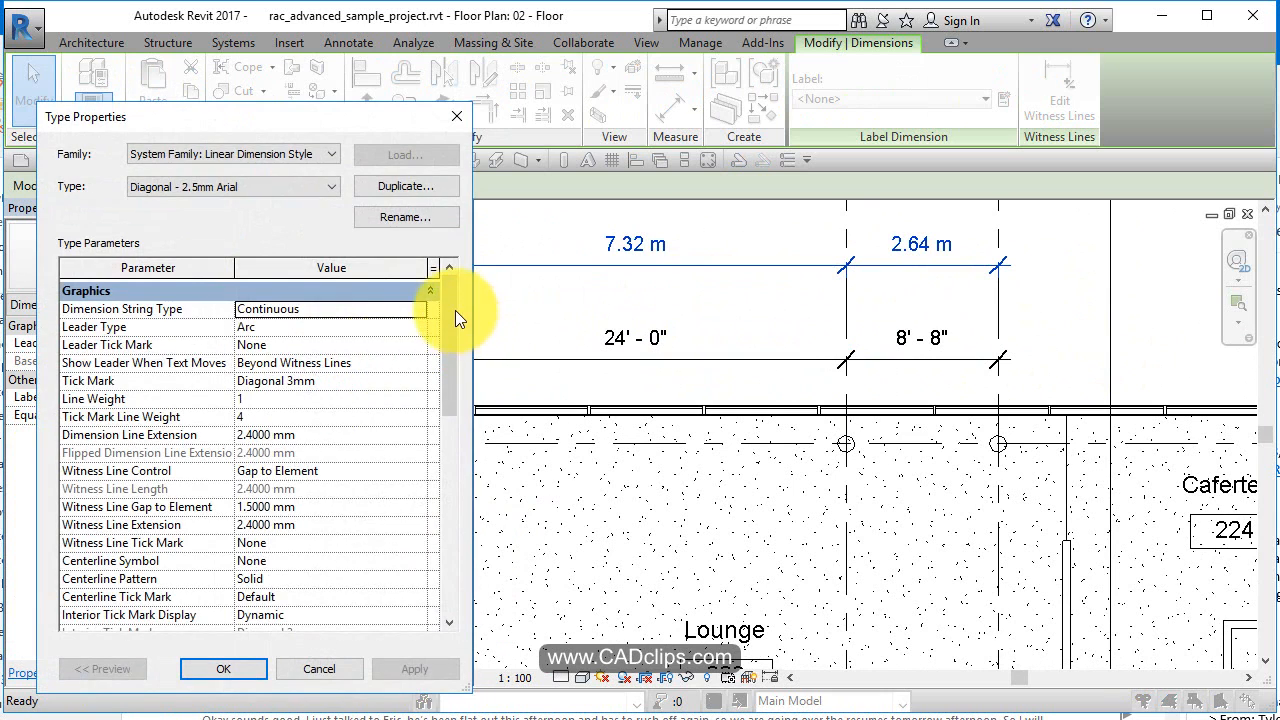
left_click_drag(455, 310, 474, 496)
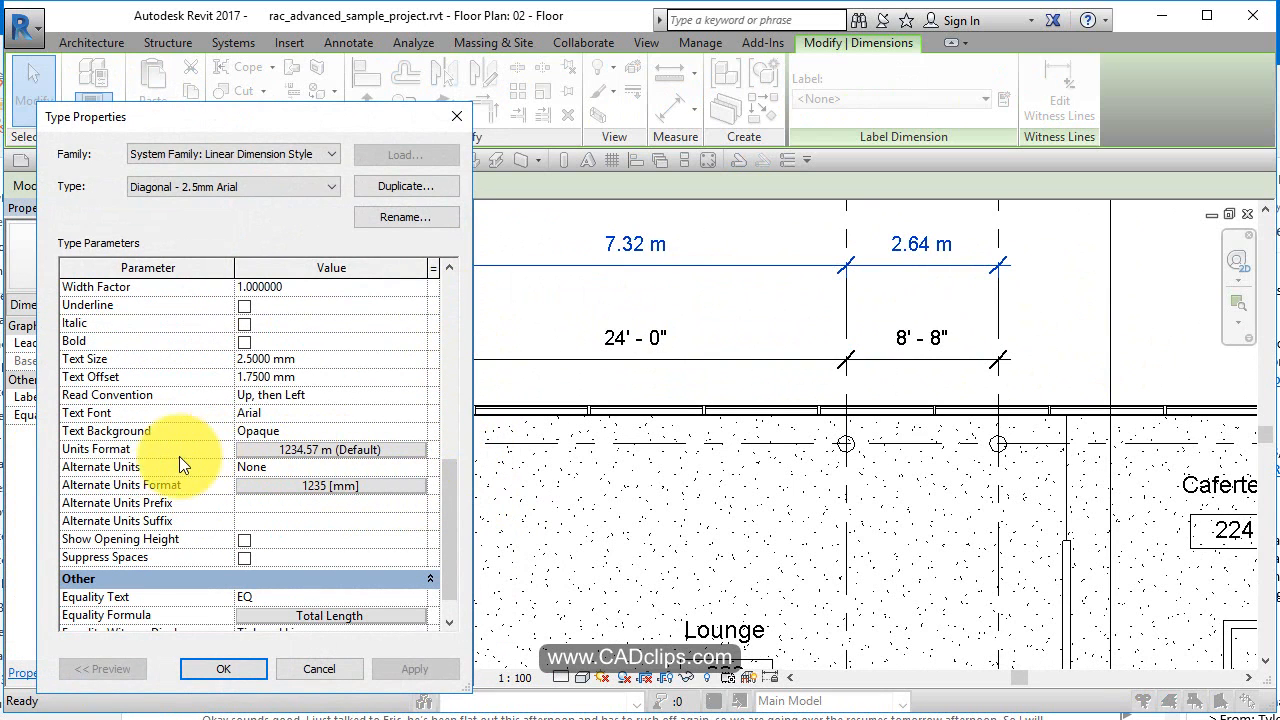
left_click(417, 467)
left_click(417, 467)
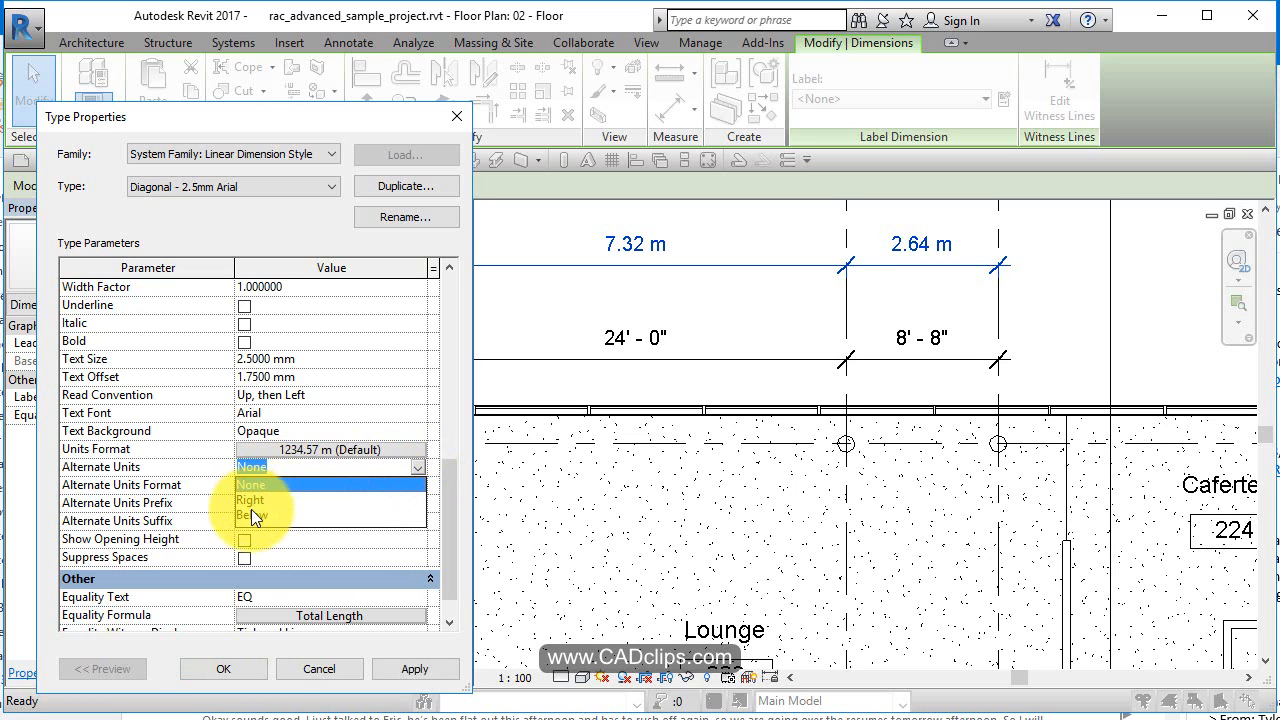
left_click(259, 513)
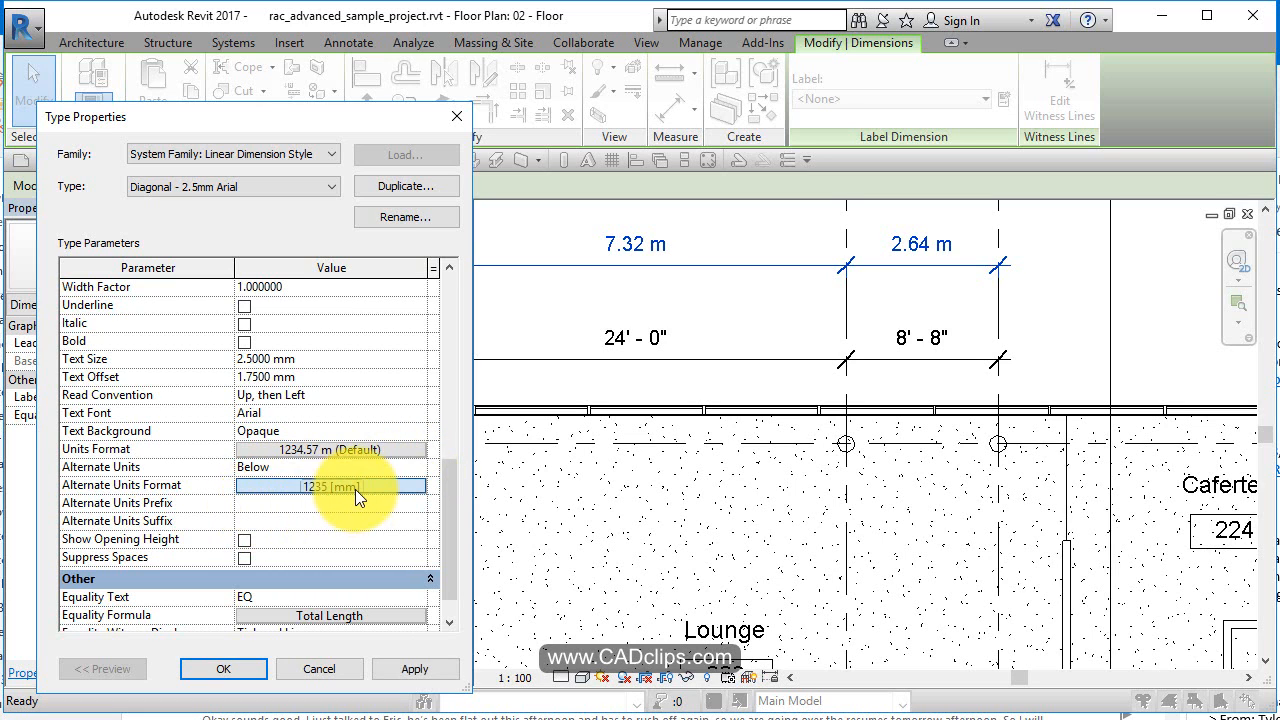
Set the type's Alternate Units Format to Fractional inches and apply the type changes
left_click(355, 489)
left_click(273, 300)
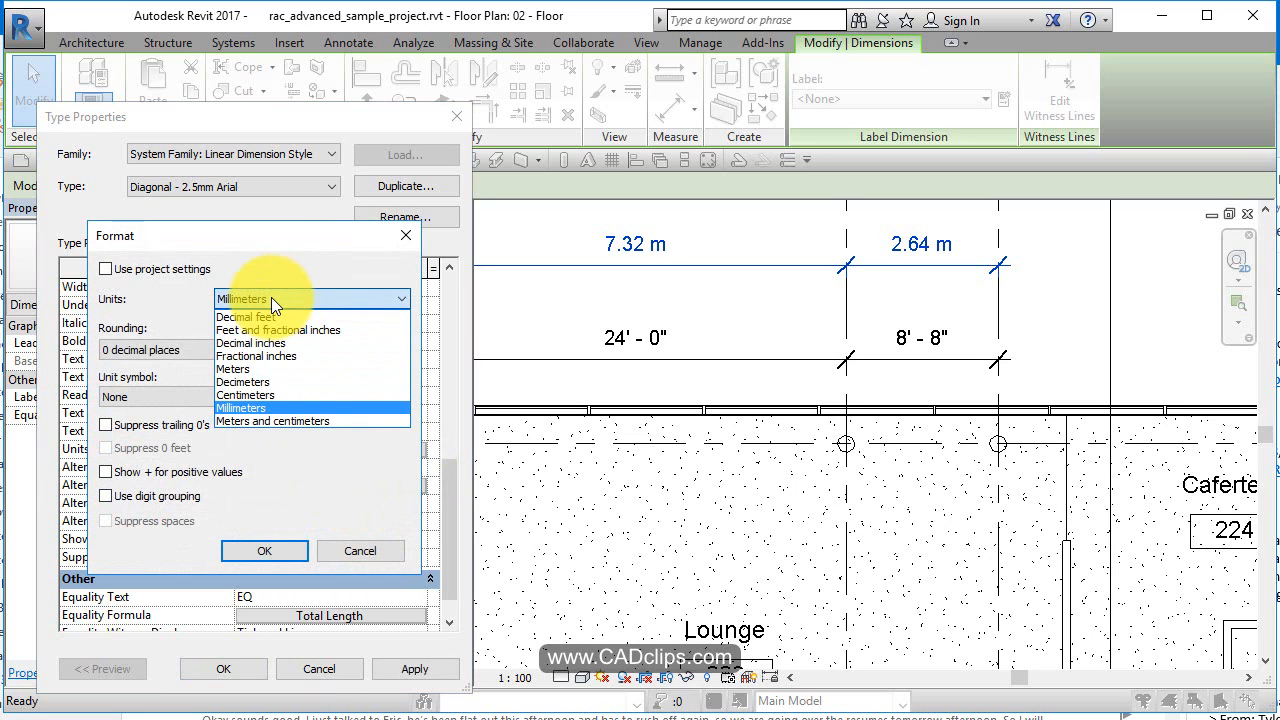
left_click(279, 357)
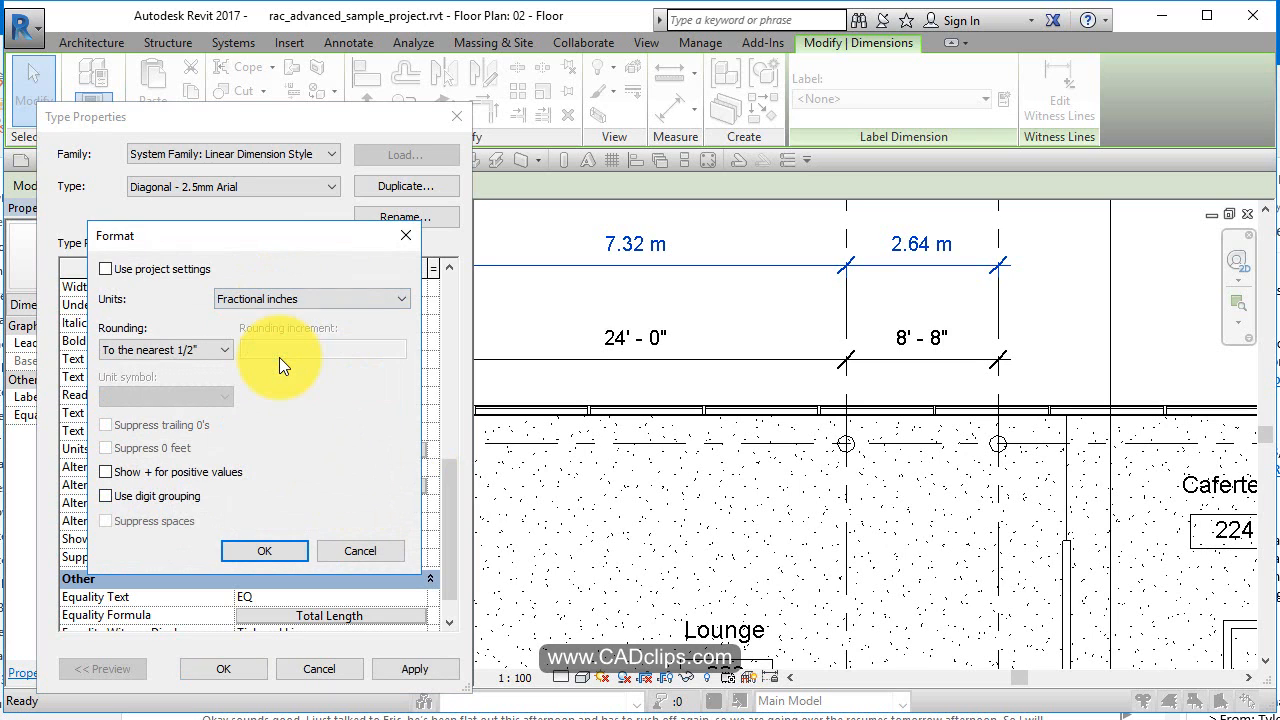
left_click(266, 549)
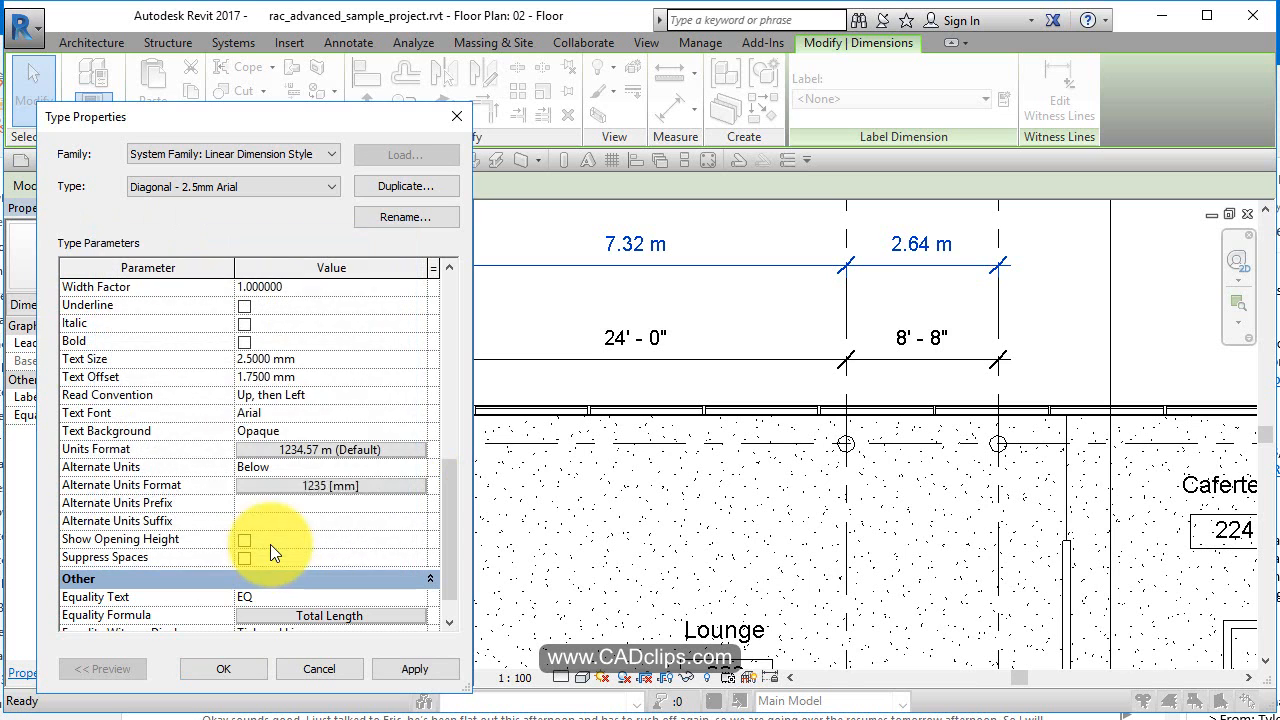
left_click(236, 669)
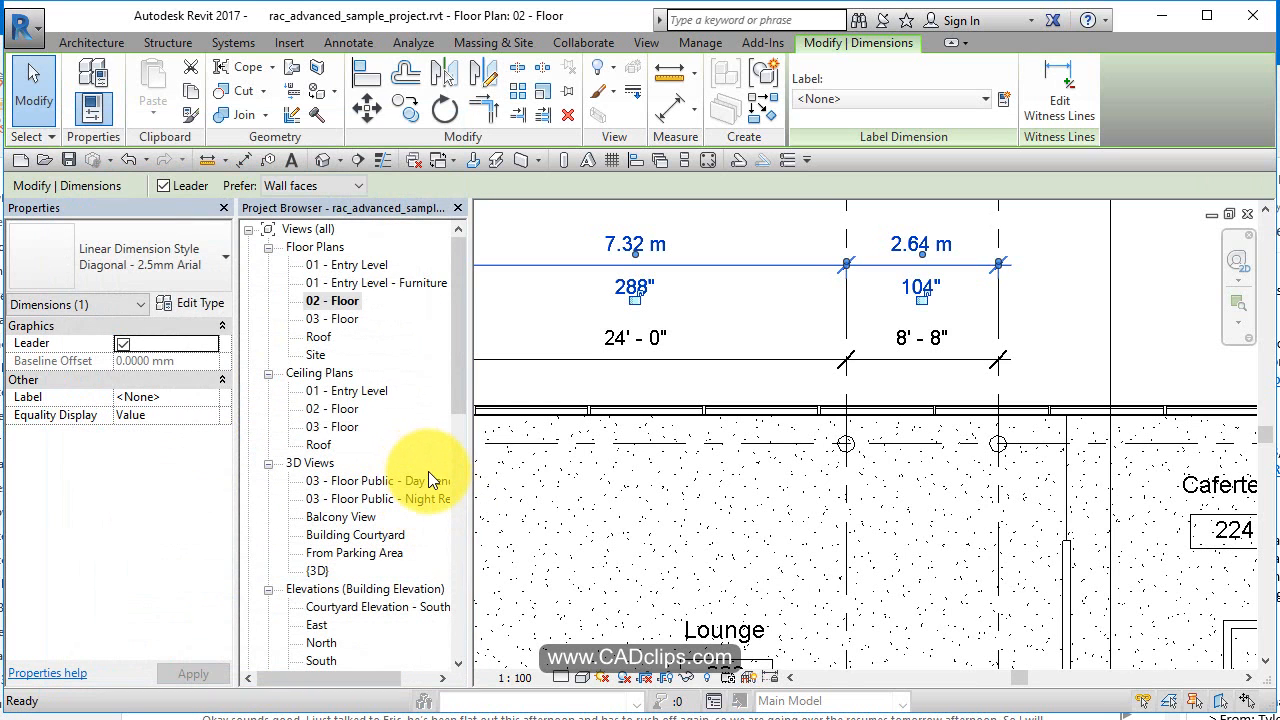
Move the metric dimension string up toward the grid bubbles, away from the feet-and-inches string, and clear the selection
left_click(731, 236)
middle_click_drag(731, 236, 808, 371)
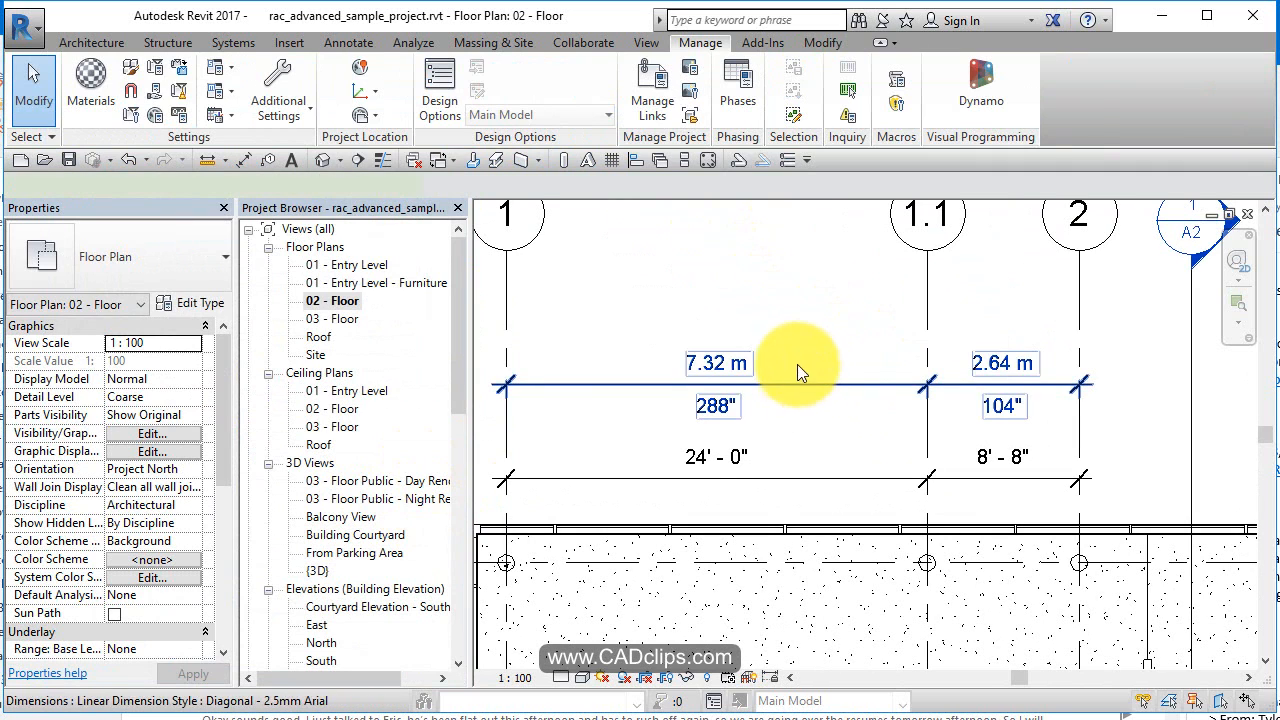
left_click(817, 365)
left_click_drag(785, 316, 786, 314)
left_click(787, 368)
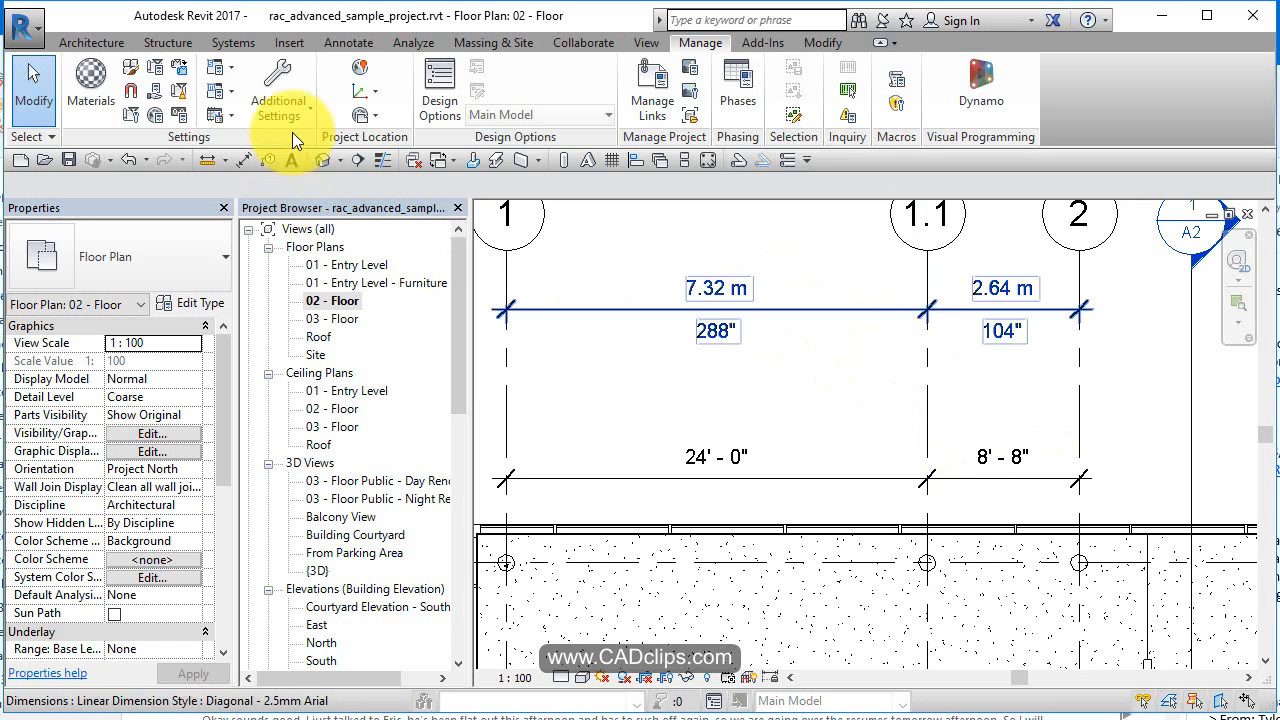
Try matching the metric dimension string to the feet-and-inches string's type with Match Type, and undo the match
left_click(824, 42)
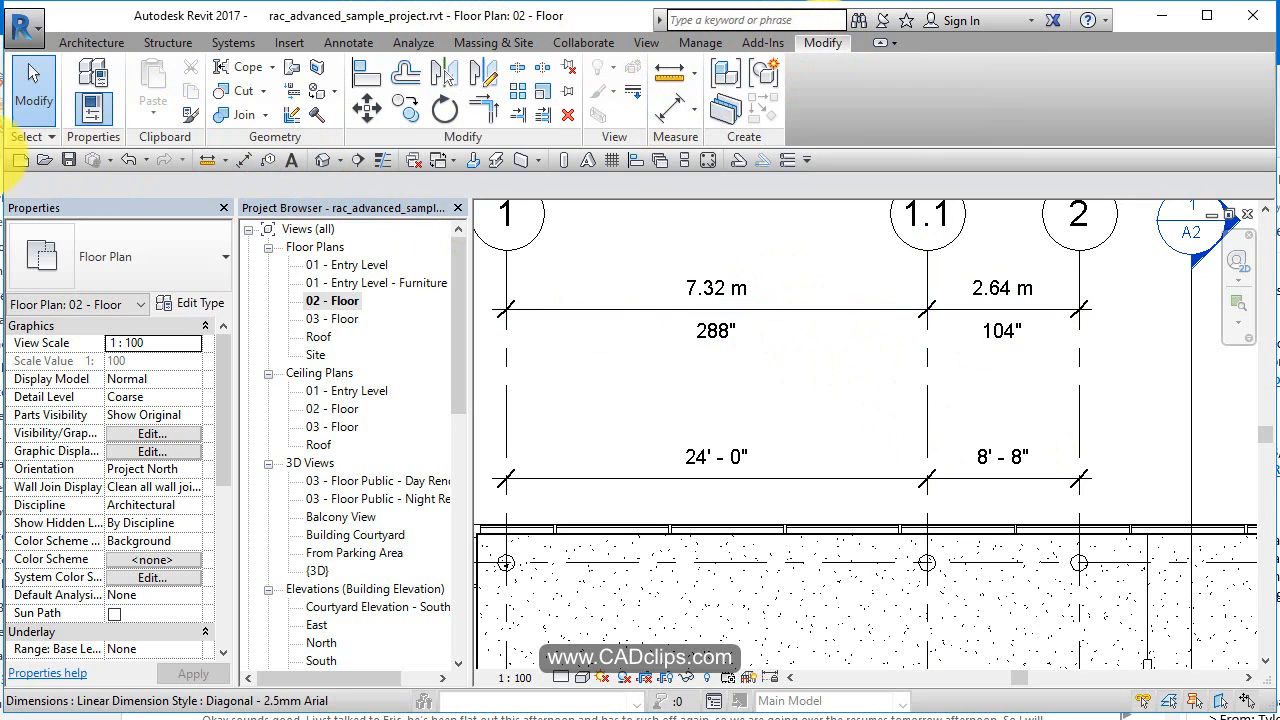
left_click(192, 118)
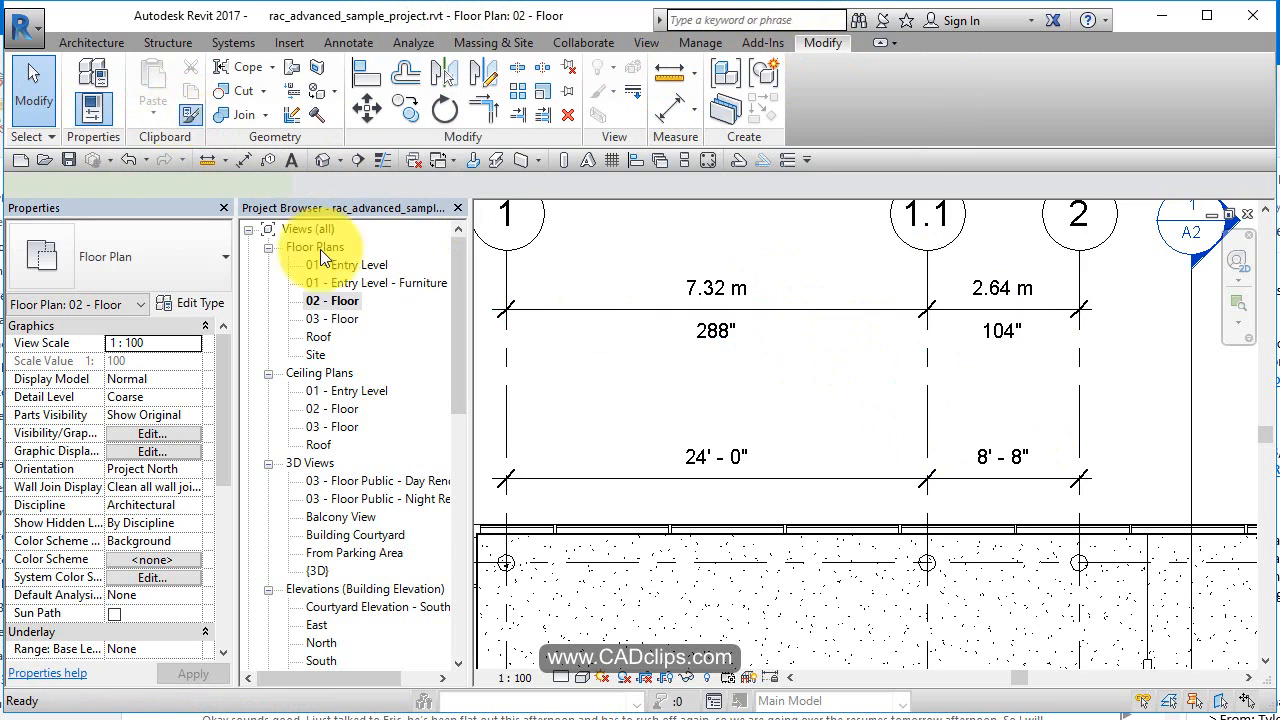
left_click(637, 309)
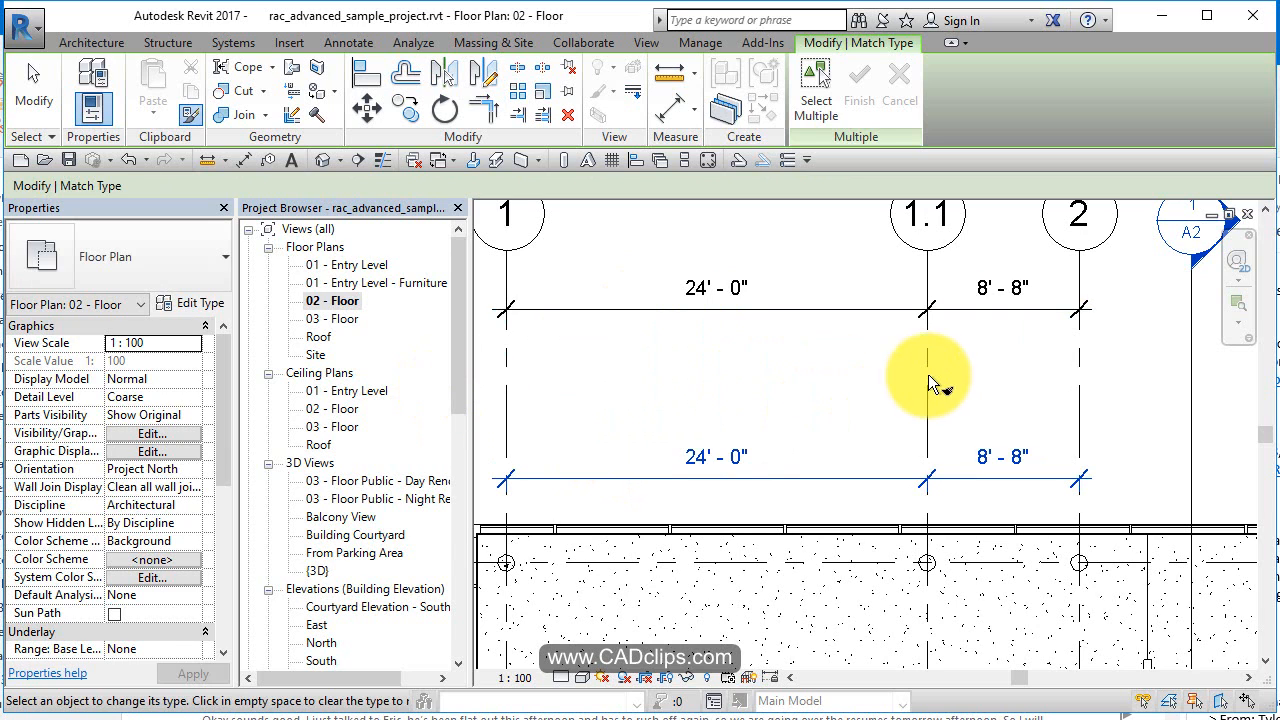
key("Escape")
key("Escape")
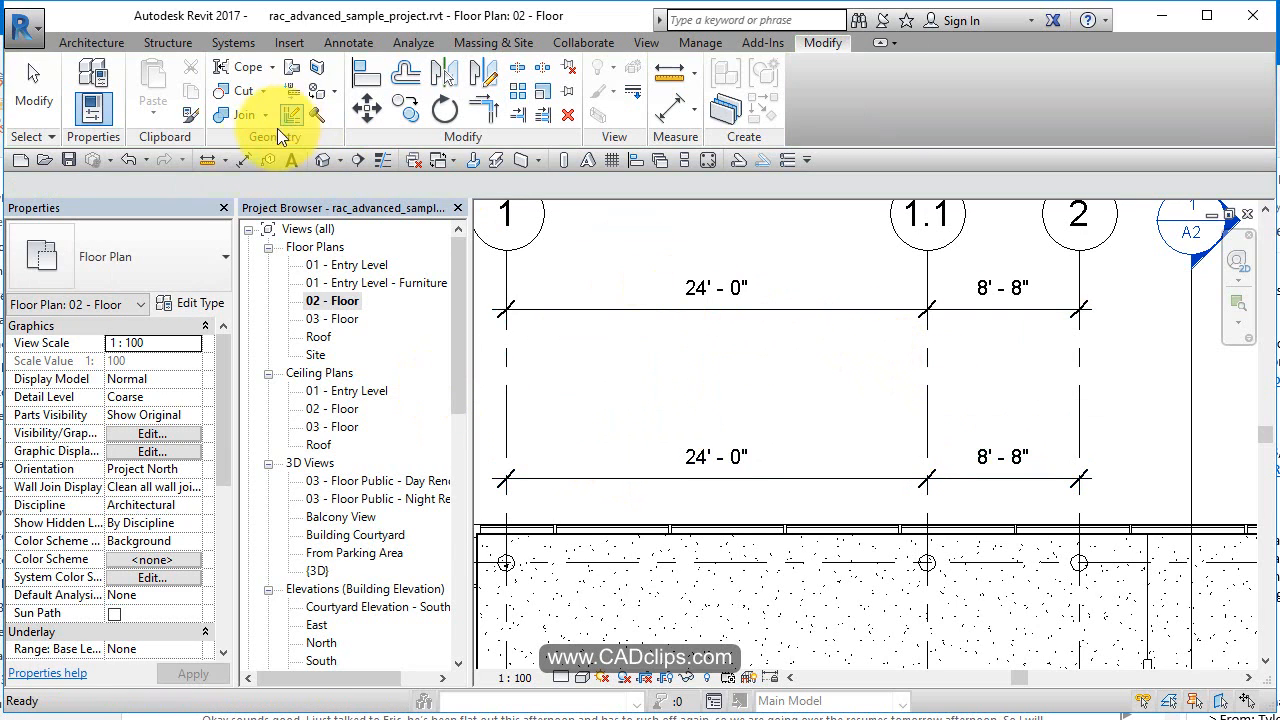
left_click(128, 160)
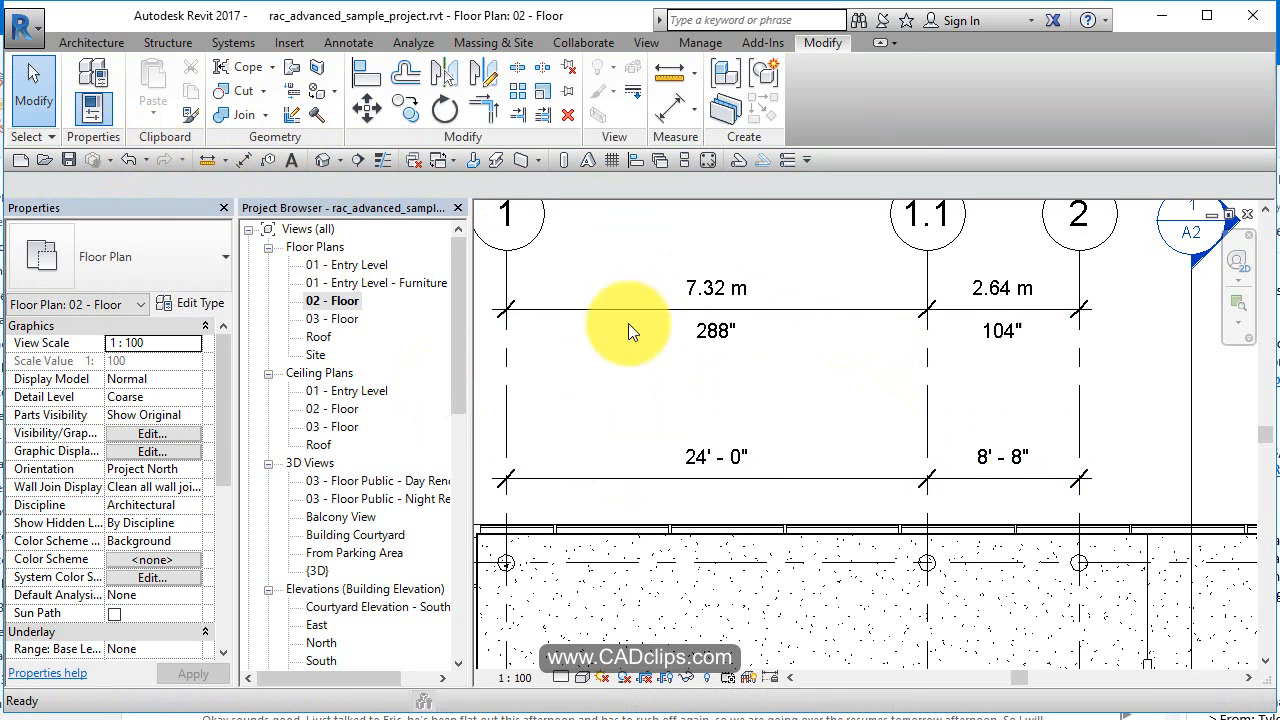
Move the metric dimension string down to just above the feet-and-inches string and clear the selection
left_click(808, 305)
left_click_drag(817, 355, 829, 394)
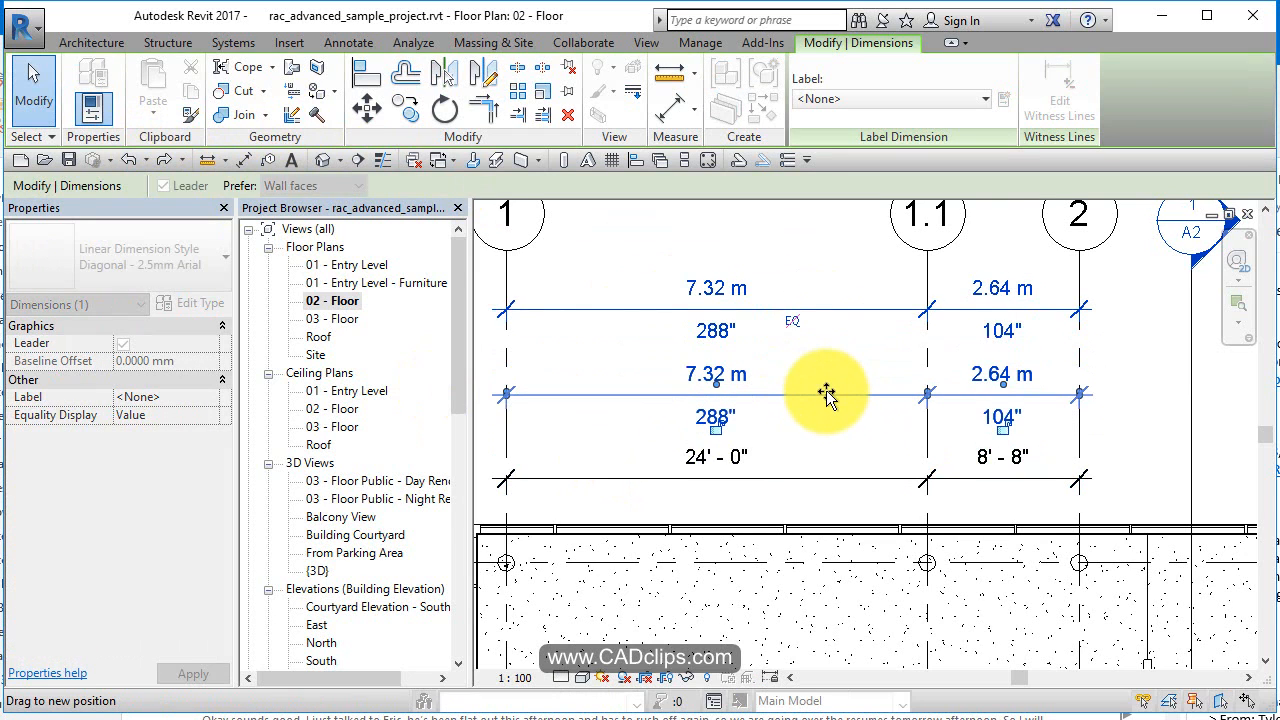
left_click(1114, 368)
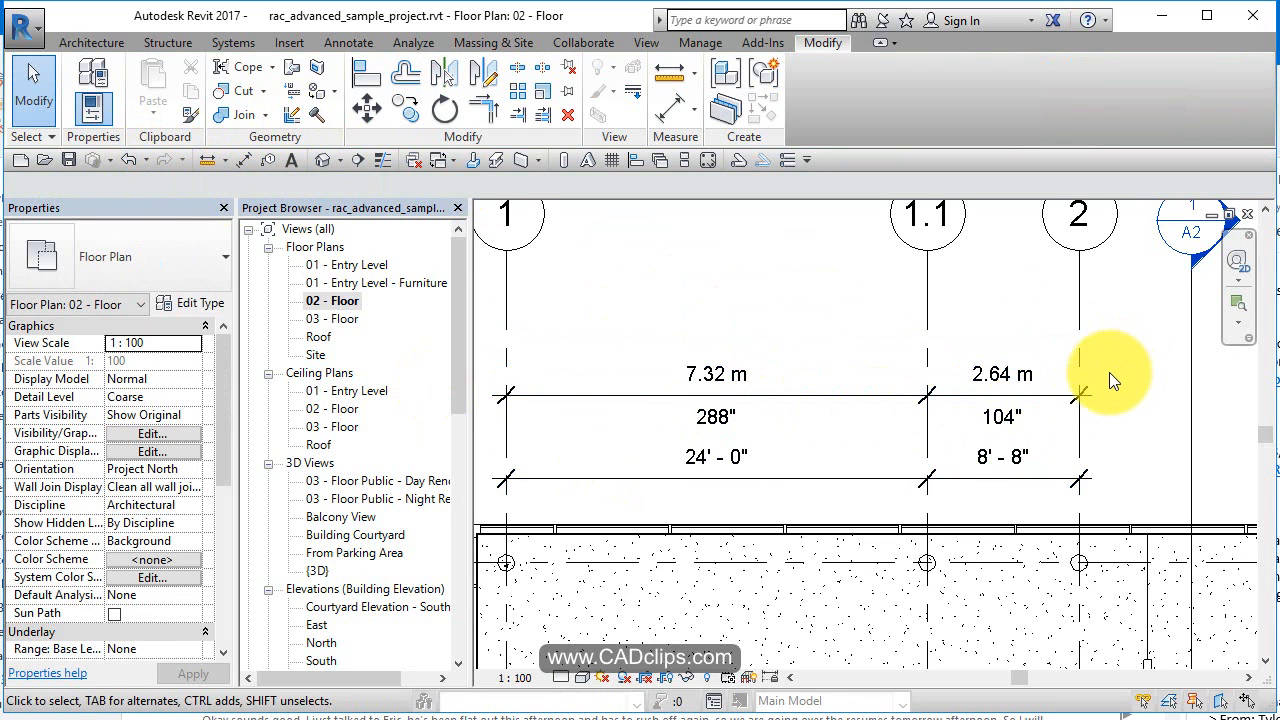